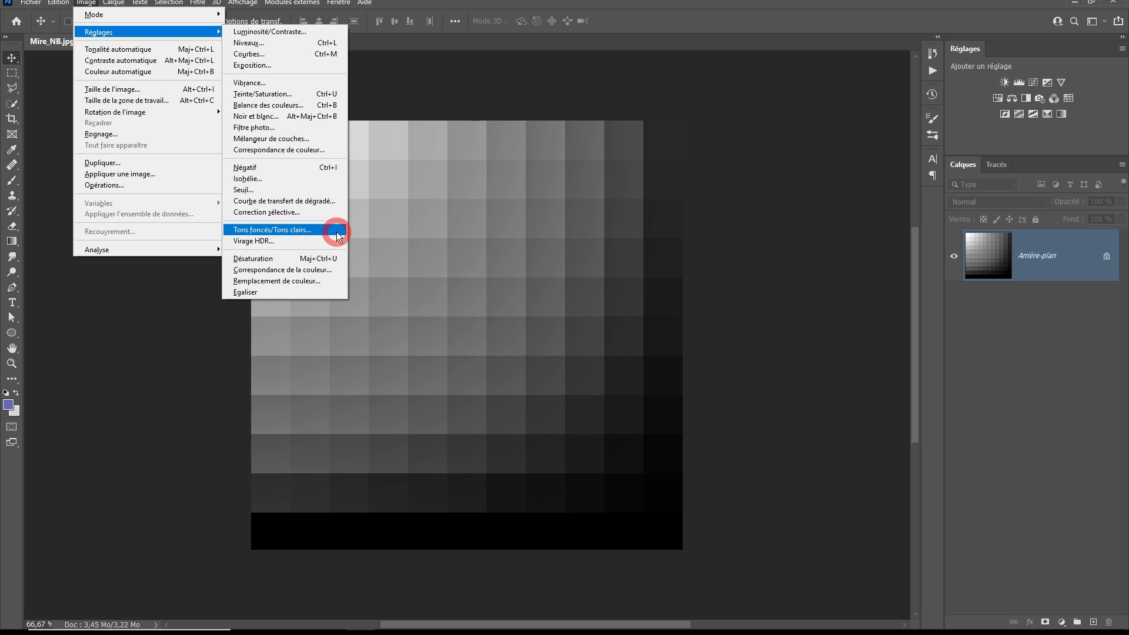
- Convert the Arrière-plan layer of Mire_NB.jpg into a smart object
{"action": "left_click", "coordinate": [764, 297]}
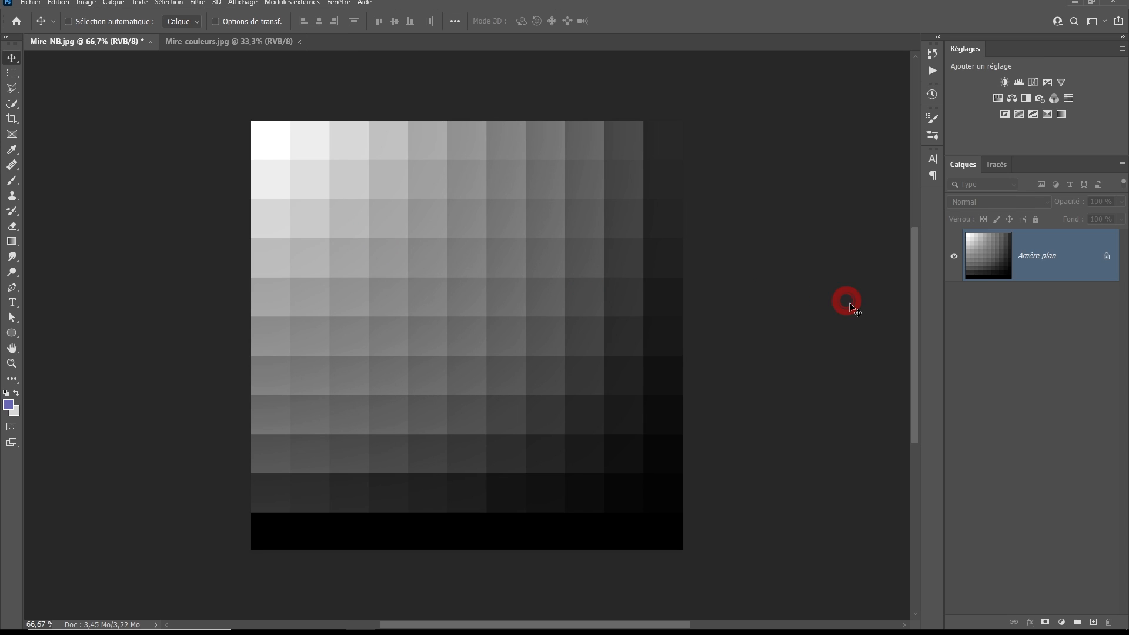
{"action": "right_click", "coordinate": [1076, 257]}
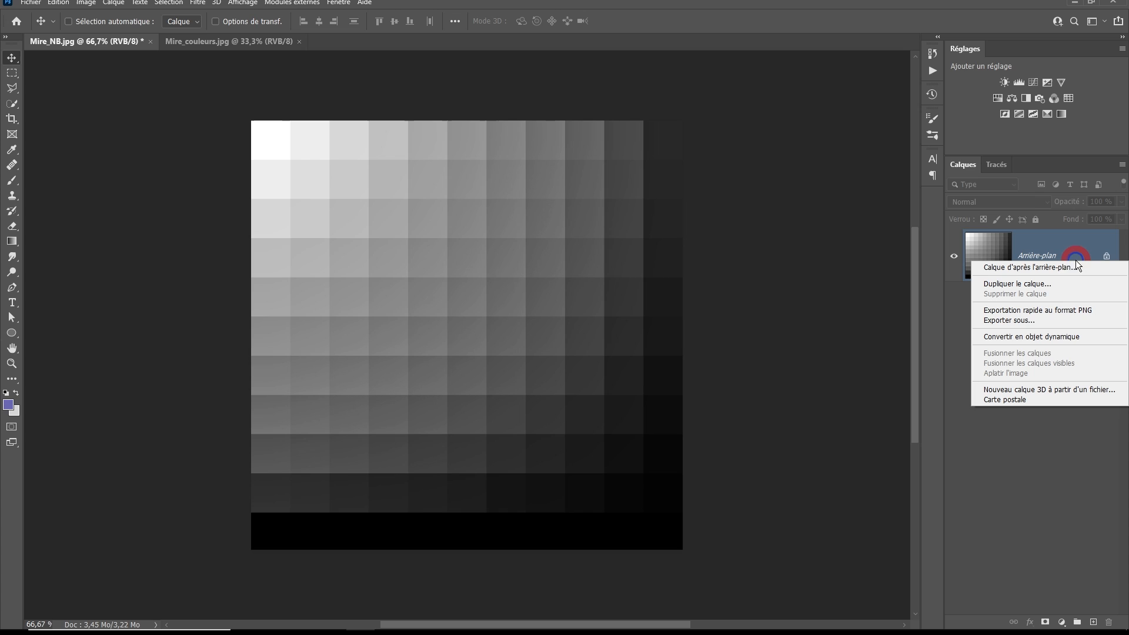
{"action": "left_click", "coordinate": [1012, 338]}
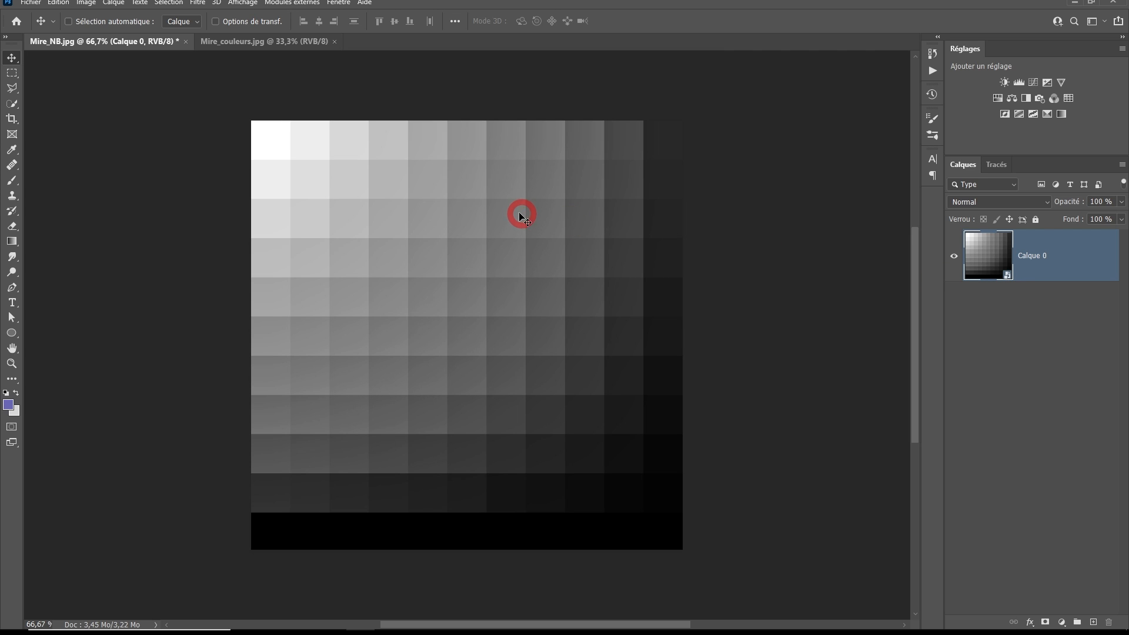
- Open the Tons foncés/Tons clairs adjustment on Calque 0 and arrange the dialog beside the image so the whole chart stays uncovered
{"action": "left_click", "coordinate": [86, 6]}
{"action": "left_click", "coordinate": [88, 31]}
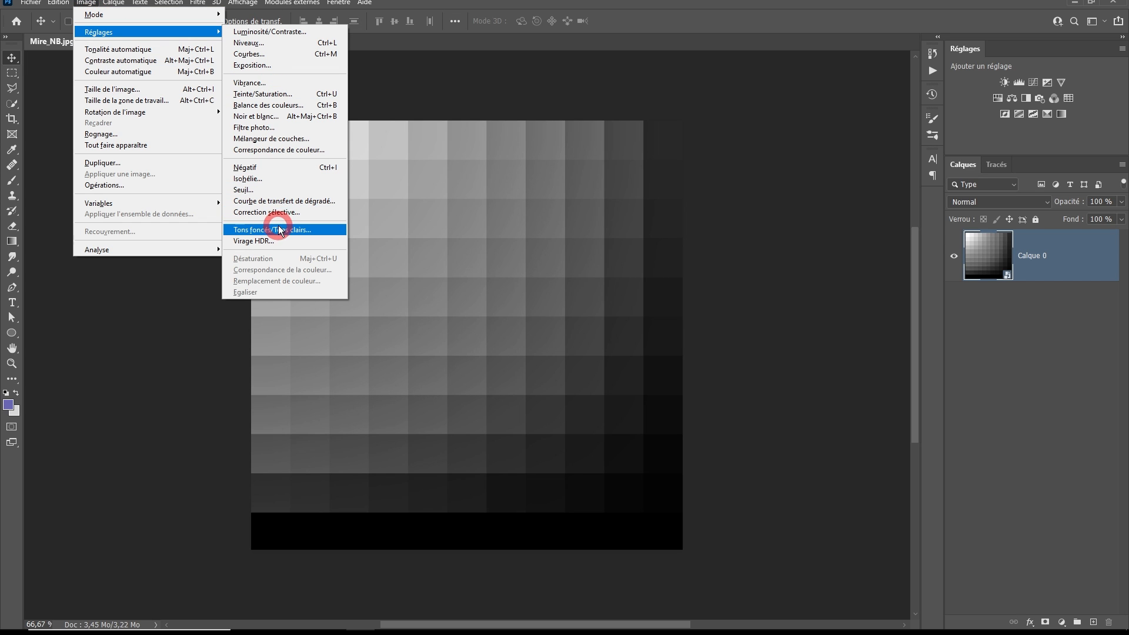
{"action": "left_click", "coordinate": [280, 231]}
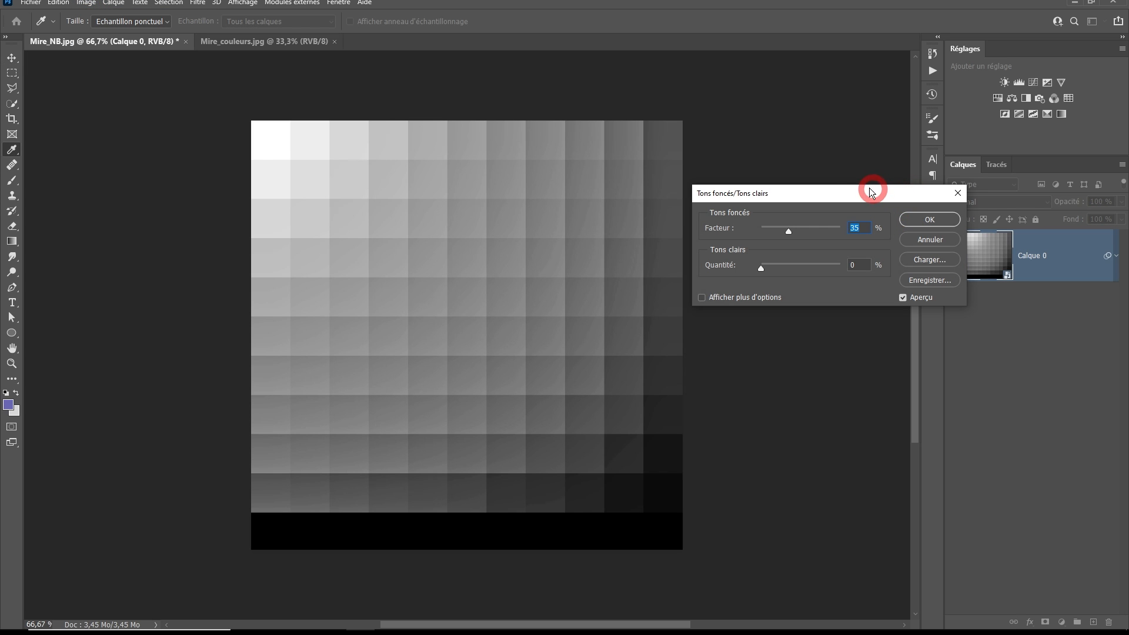
{"action": "left_click_drag", "start_coordinate": [848, 197], "coordinate": [788, 121]}
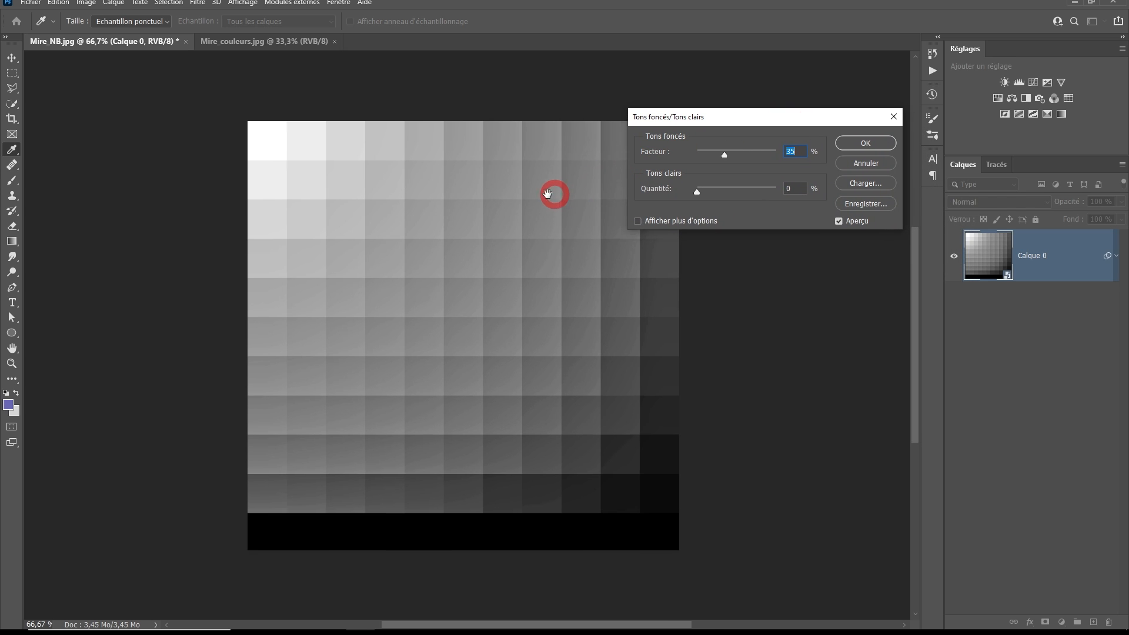
{"action": "left_click_drag", "start_coordinate": [554, 189], "coordinate": [486, 180]}
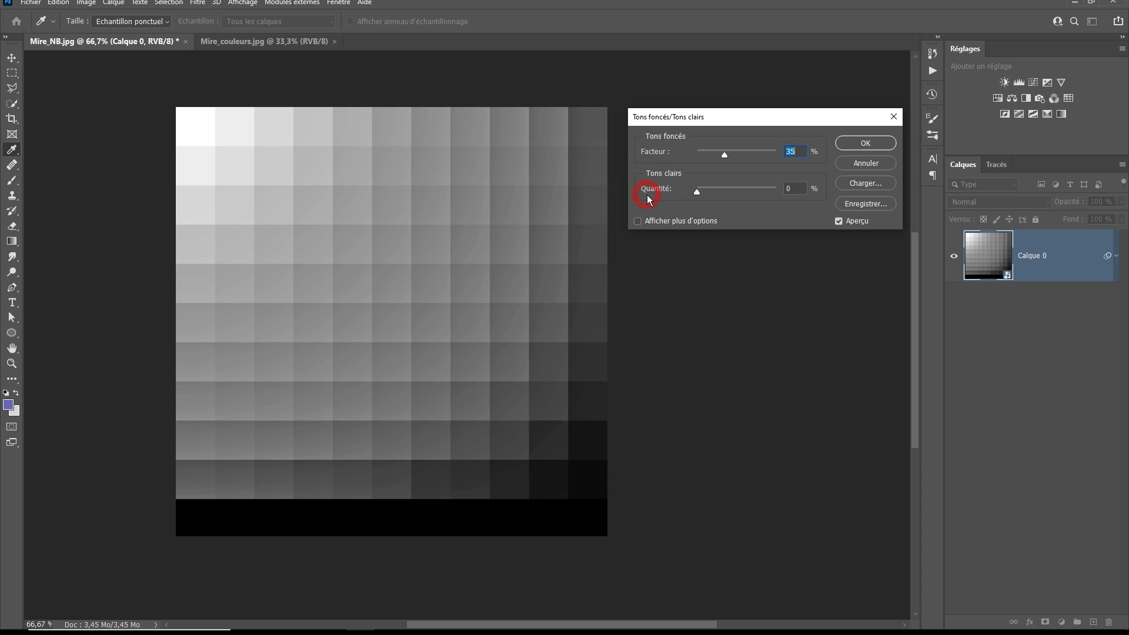
- Compare the chart with and without the Tons foncés/Tons clairs adjustment by toggling its preview, leaving the preview on
{"action": "left_click", "coordinate": [839, 223]}
{"action": "left_click", "coordinate": [839, 222]}
{"action": "left_click", "coordinate": [839, 223]}
{"action": "left_click", "coordinate": [838, 222]}
{"action": "left_click", "coordinate": [838, 222]}
{"action": "left_click", "coordinate": [838, 222]}
{"action": "left_click", "coordinate": [838, 222]}
{"action": "left_click", "coordinate": [838, 222]}
- Reset the adjustment to its defaults, try the Tons clairs Quantité at 100 %, and return it to 0 %
{"action": "key", "text": "alt"}
{"action": "left_click", "coordinate": [874, 164], "text": "alt"}
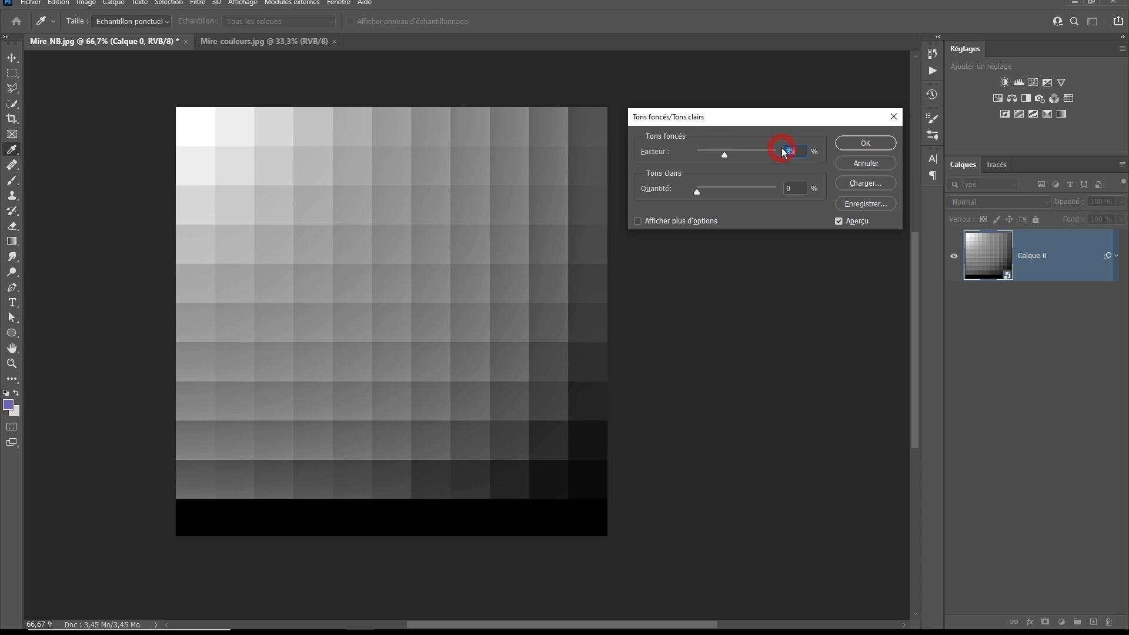
{"action": "left_click_drag", "start_coordinate": [725, 155], "coordinate": [802, 196]}
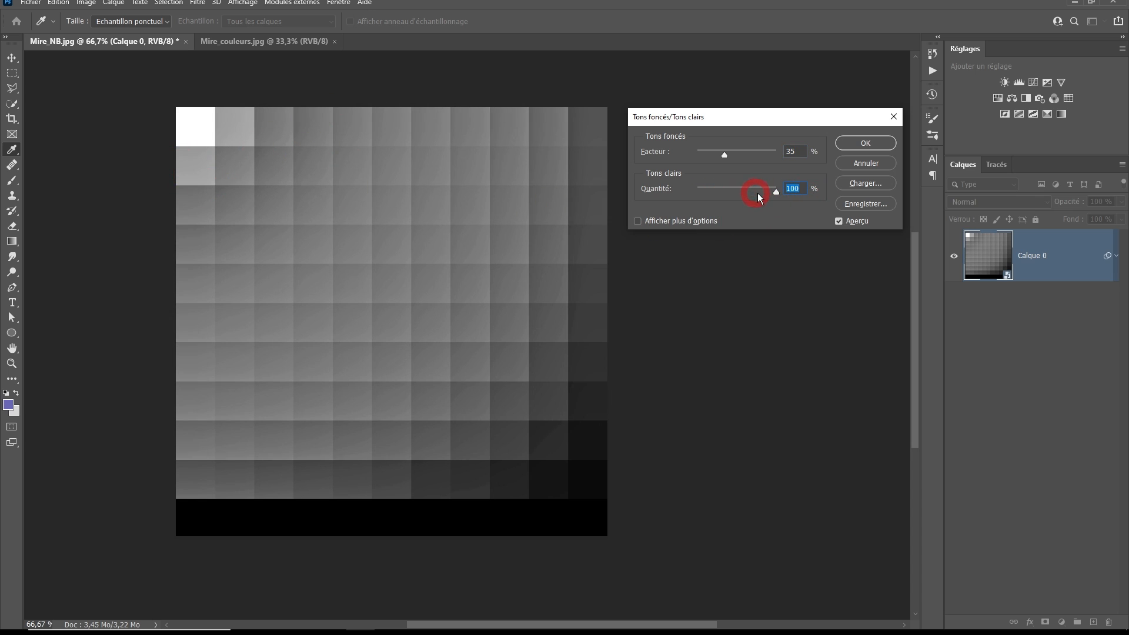
{"action": "left_click_drag", "start_coordinate": [757, 193], "coordinate": [696, 193]}
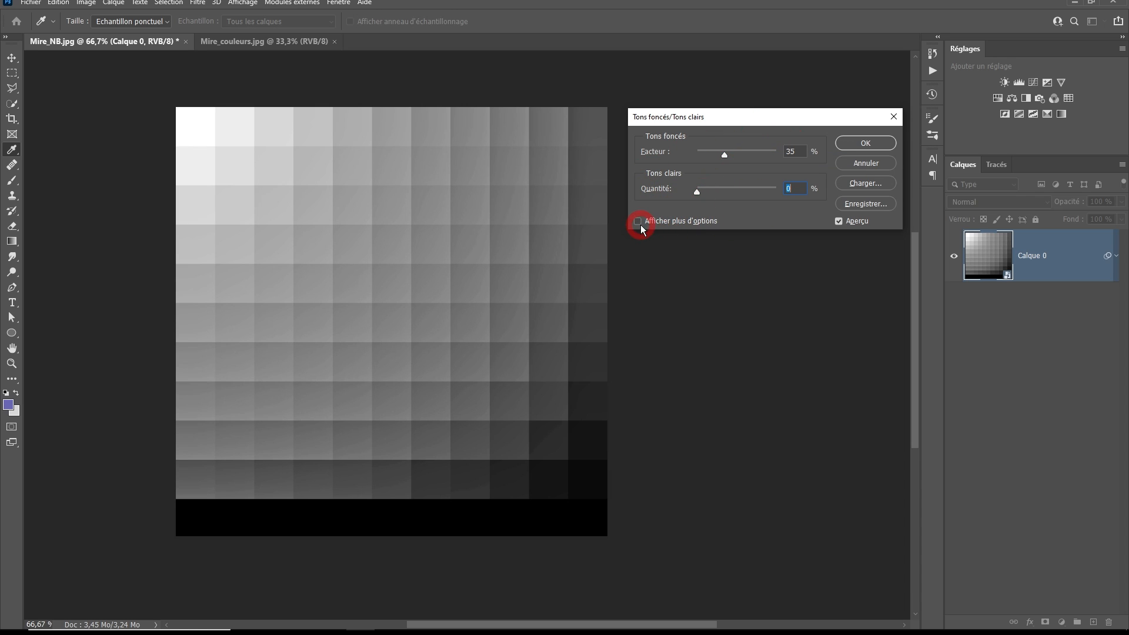
- Show the additional adjustment options and compare Tons foncés Facteur at 0 % and 100 % with Tons set to 0 %, ending at 100 %
{"action": "left_click", "coordinate": [661, 223]}
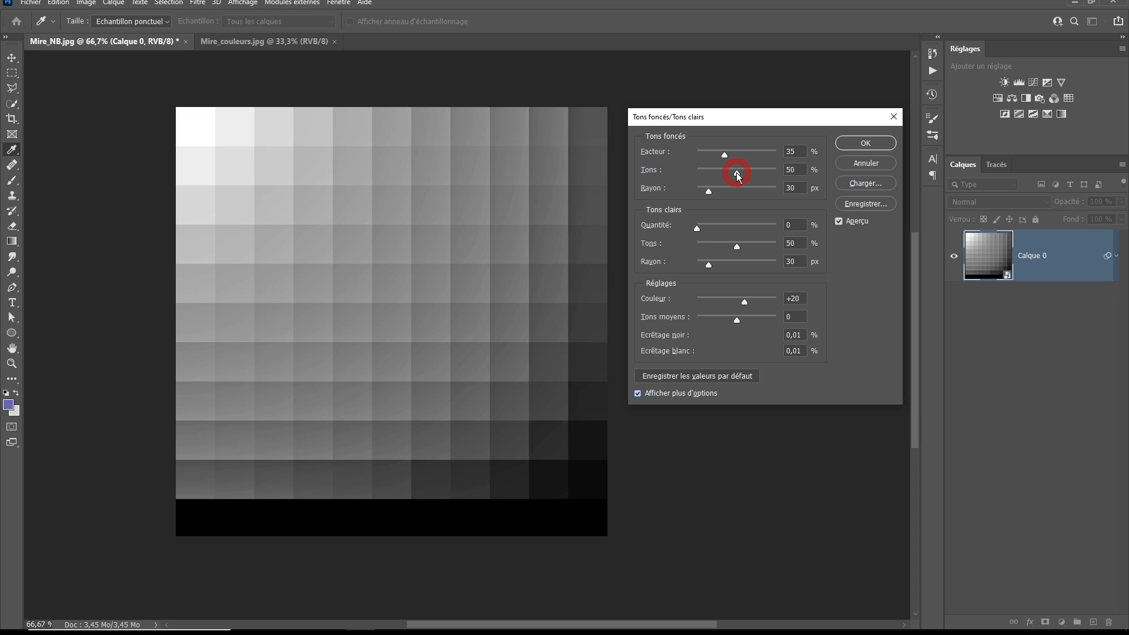
{"action": "mouse_move", "coordinate": [738, 175]}
{"action": "left_mouse_down"}
{"action": "mouse_move", "coordinate": [705, 179]}
{"action": "mouse_move", "coordinate": [768, 181]}
{"action": "mouse_move", "coordinate": [740, 187]}
{"action": "left_mouse_up"}
{"action": "left_click_drag", "start_coordinate": [745, 175], "coordinate": [694, 180]}
{"action": "left_click_drag", "start_coordinate": [725, 156], "coordinate": [817, 170]}
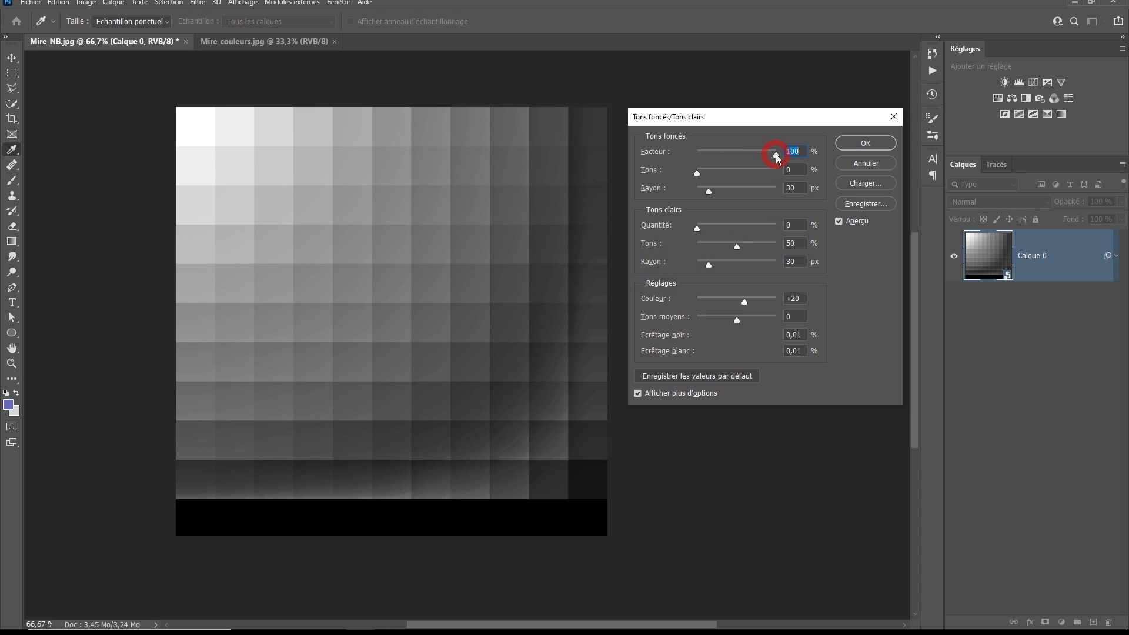
{"action": "left_click_drag", "start_coordinate": [776, 154], "coordinate": [644, 145]}
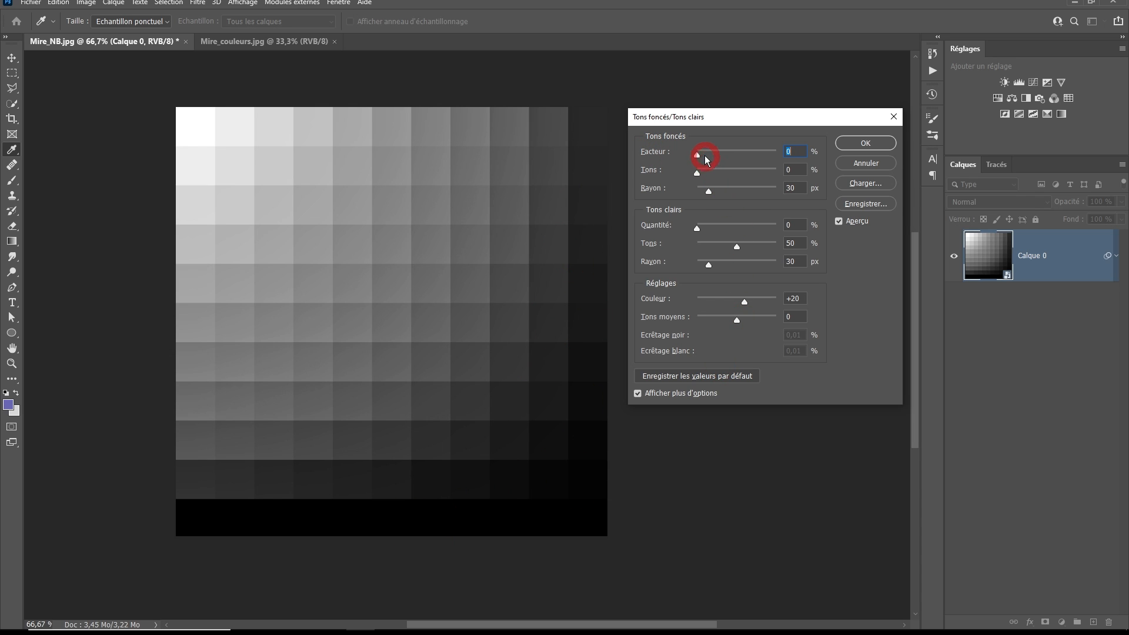
{"action": "left_click_drag", "start_coordinate": [697, 152], "coordinate": [809, 155]}
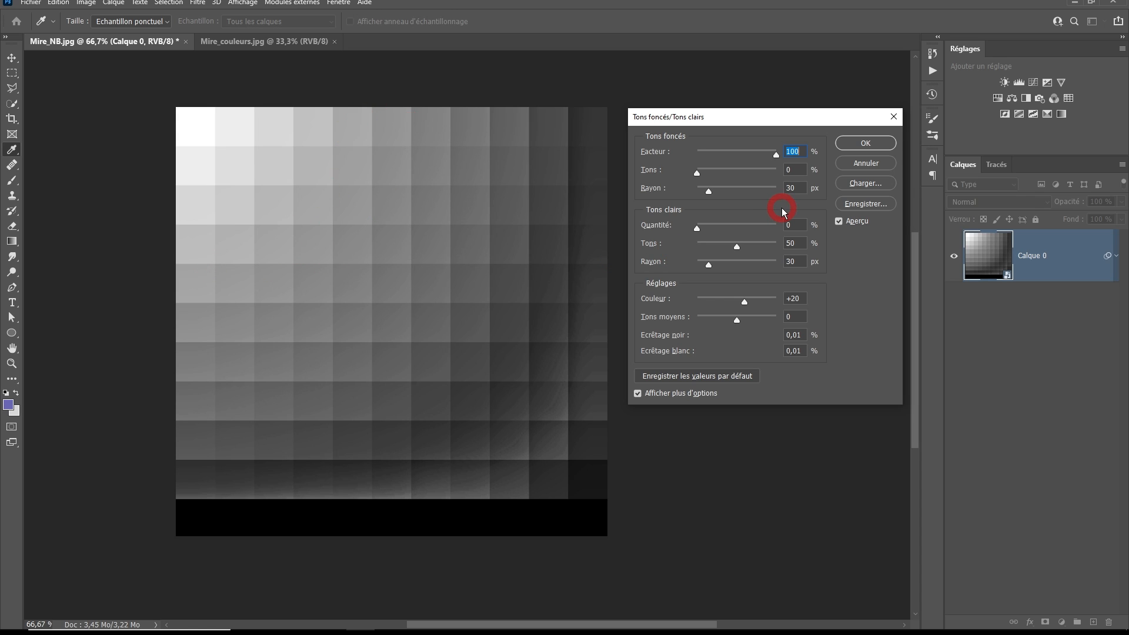
- Raise the Tons foncés Tons value to 39 % and on to 100 %
{"action": "left_click", "coordinate": [696, 174]}
{"action": "left_click_drag", "start_coordinate": [697, 171], "coordinate": [727, 172]}
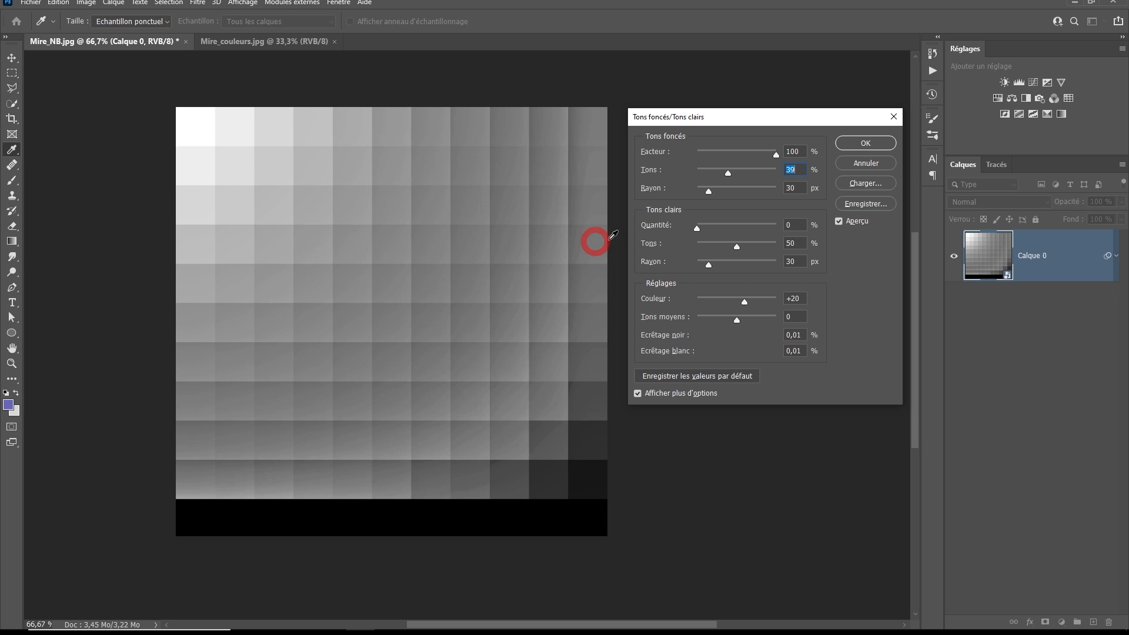
{"action": "left_click_drag", "start_coordinate": [728, 172], "coordinate": [760, 170]}
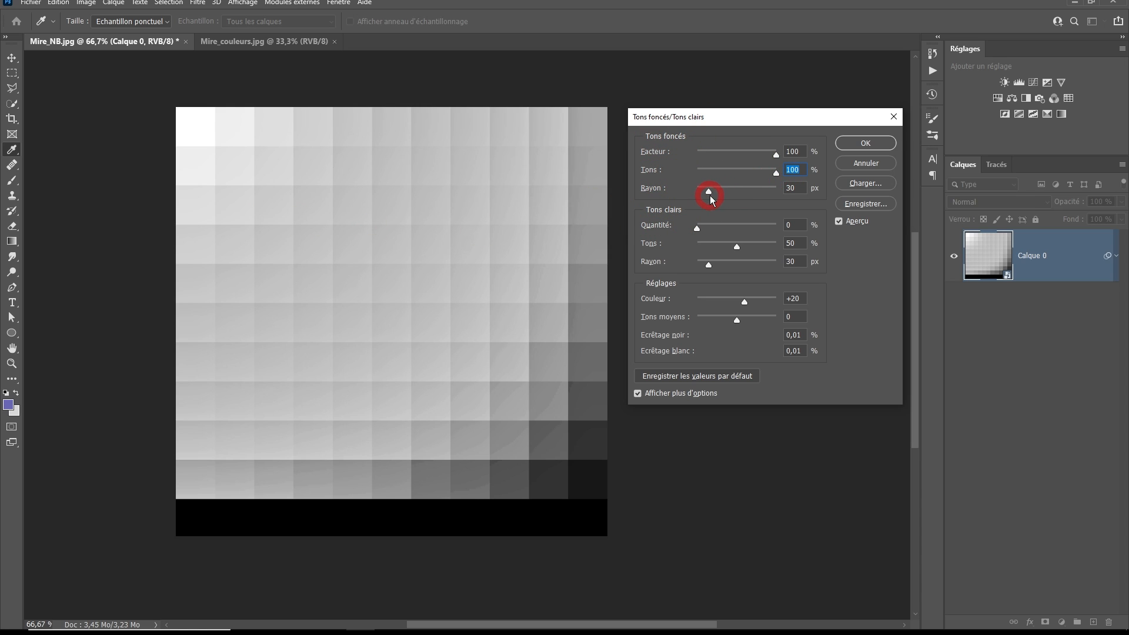
- Try the Tons foncés Rayon at 0 px and 155 px, and reset the adjustment to its defaults
{"action": "left_click_drag", "start_coordinate": [705, 193], "coordinate": [663, 196]}
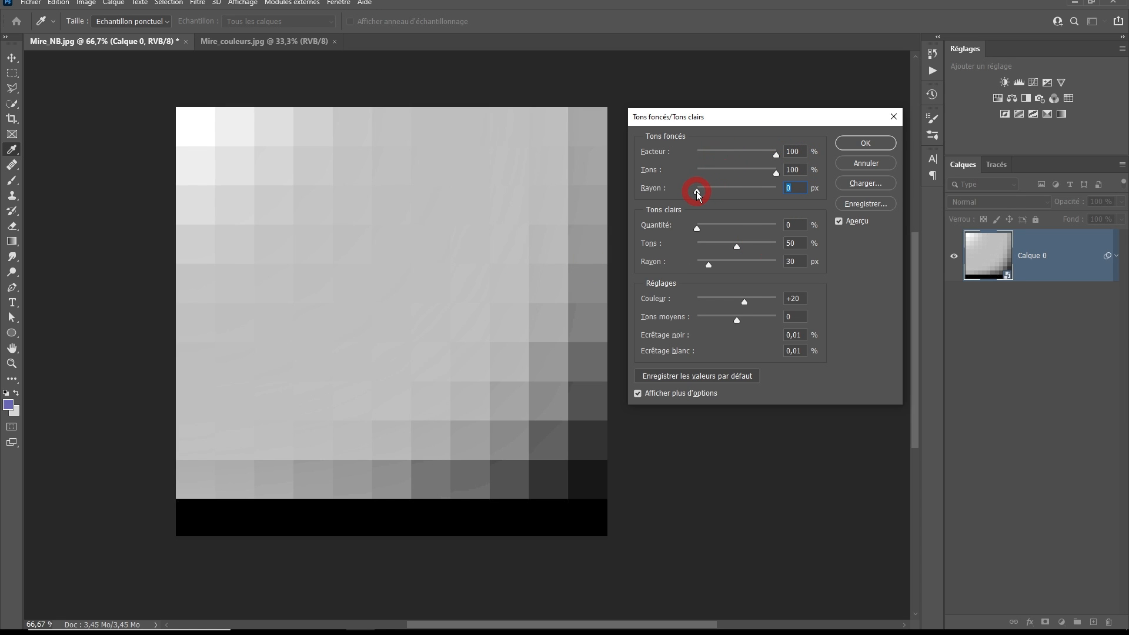
{"action": "left_click_drag", "start_coordinate": [696, 191], "coordinate": [747, 210]}
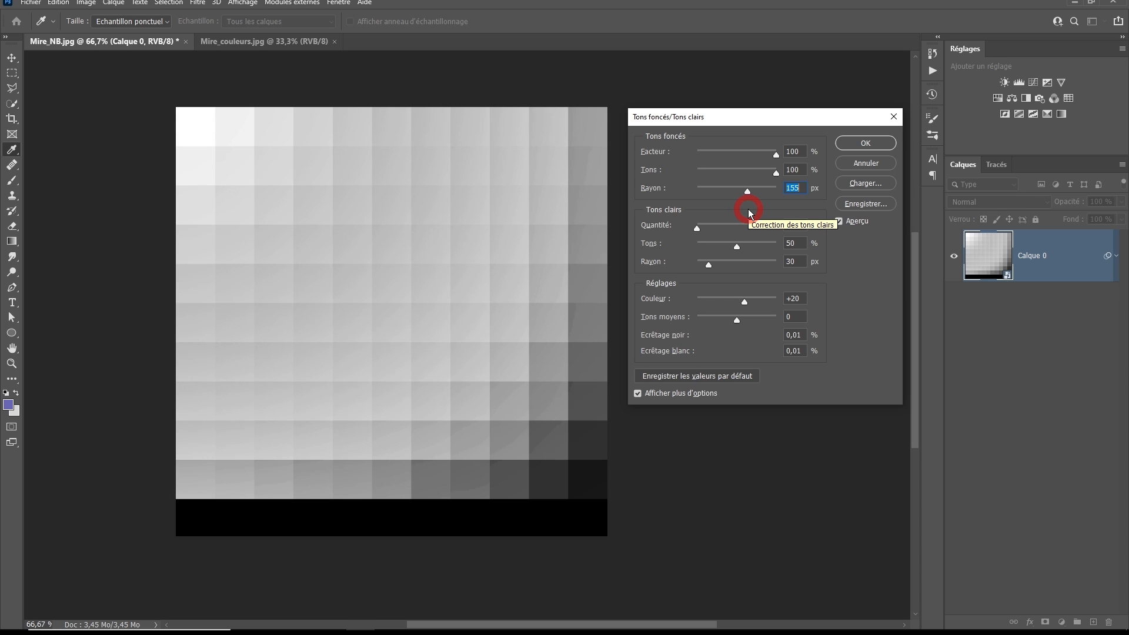
{"action": "left_click", "coordinate": [870, 168], "text": "alt"}
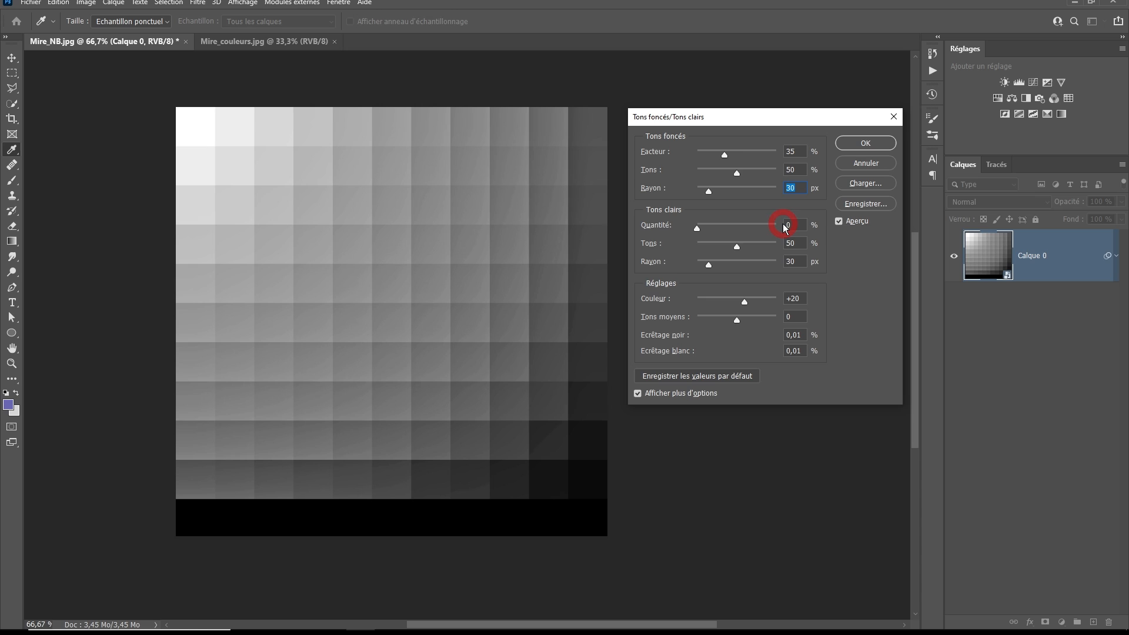
- Set the Tons foncés Facteur to 0 %, and the Tons clairs Tons to 0 % and Quantité to 100 %
{"action": "left_click_drag", "start_coordinate": [725, 156], "coordinate": [664, 159]}
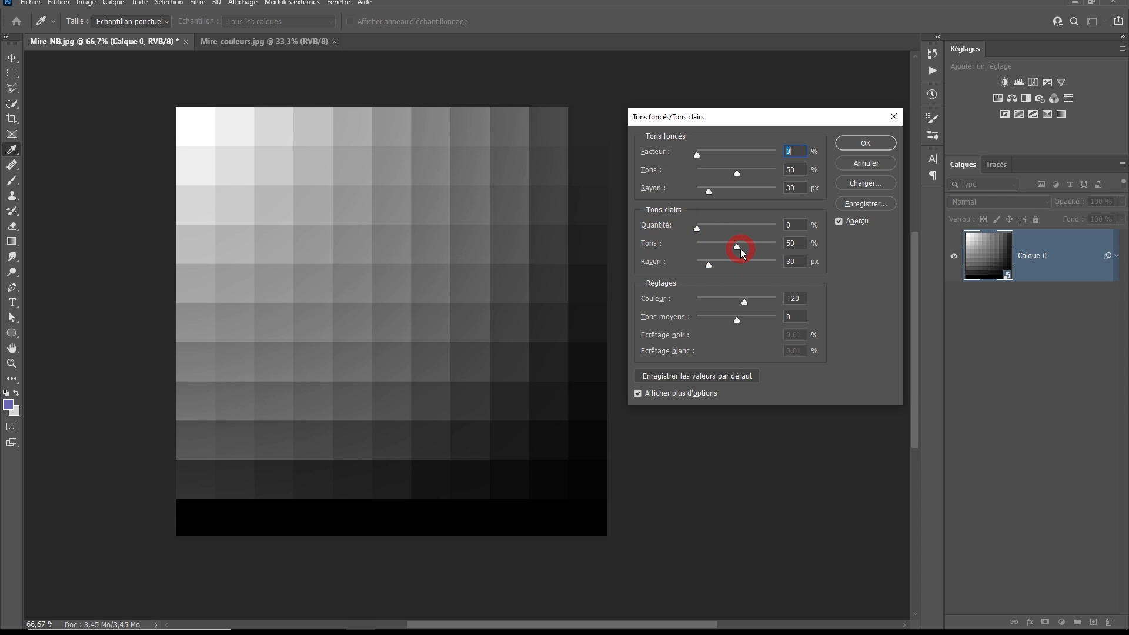
{"action": "left_click_drag", "start_coordinate": [741, 253], "coordinate": [716, 298]}
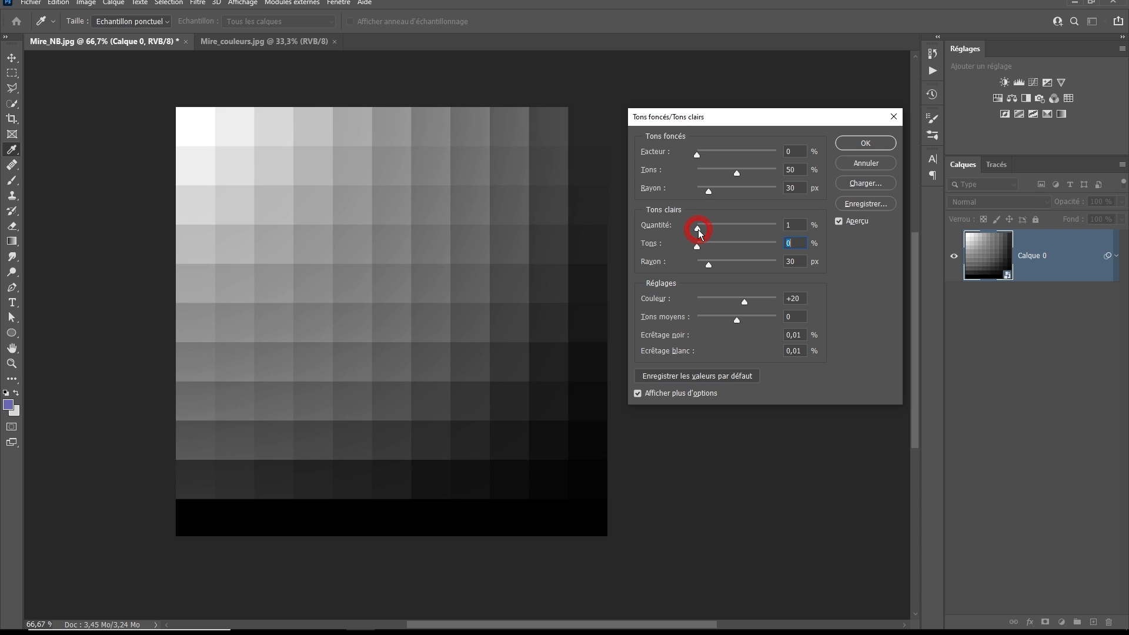
{"action": "left_click_drag", "start_coordinate": [710, 231], "coordinate": [814, 229]}
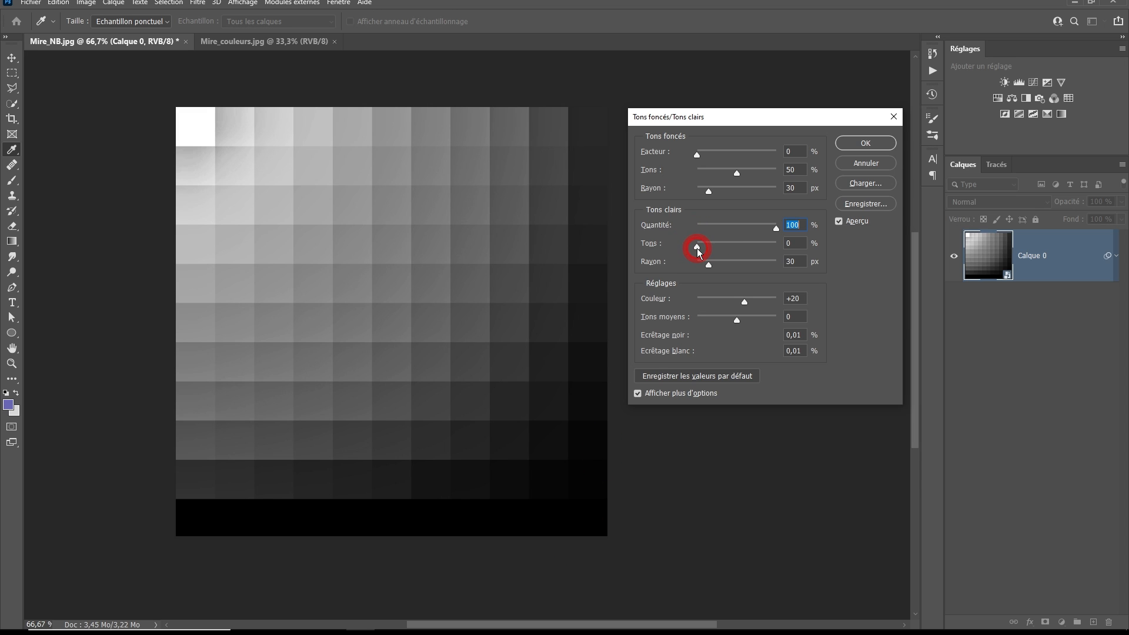
- Try Tons clairs Tons at 56 %, 100 % and 7 %, lower Quantité to 44 %, and reset the adjustment to its defaults
{"action": "left_click_drag", "start_coordinate": [698, 249], "coordinate": [743, 259]}
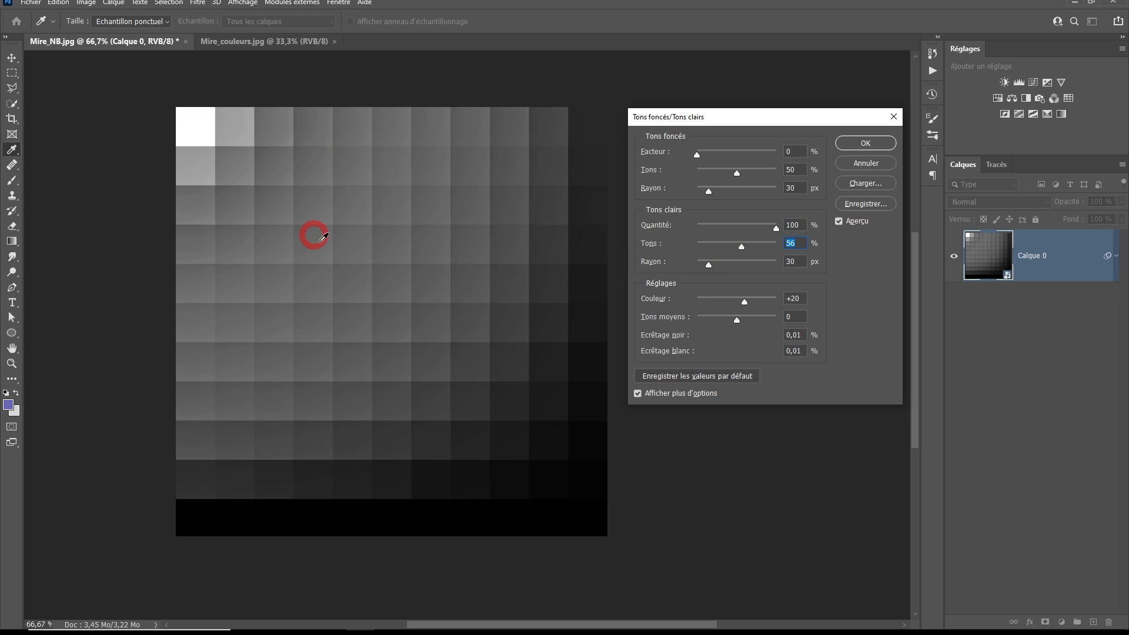
{"action": "left_click", "coordinate": [741, 247]}
{"action": "left_click_drag", "start_coordinate": [742, 249], "coordinate": [776, 249]}
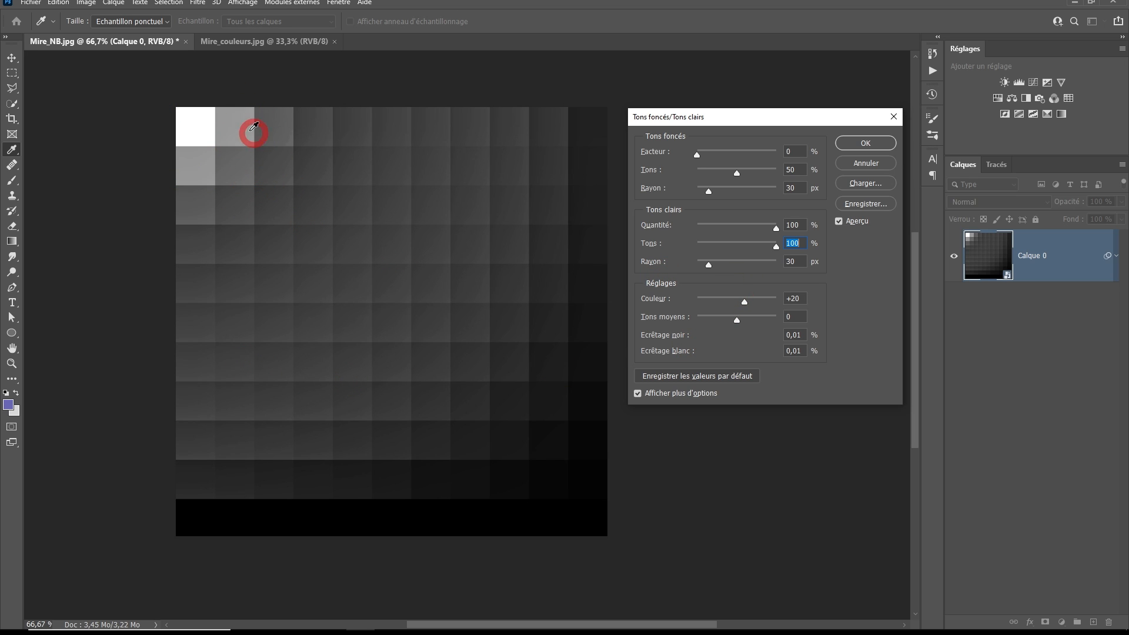
{"action": "left_click_drag", "start_coordinate": [776, 246], "coordinate": [701, 245]}
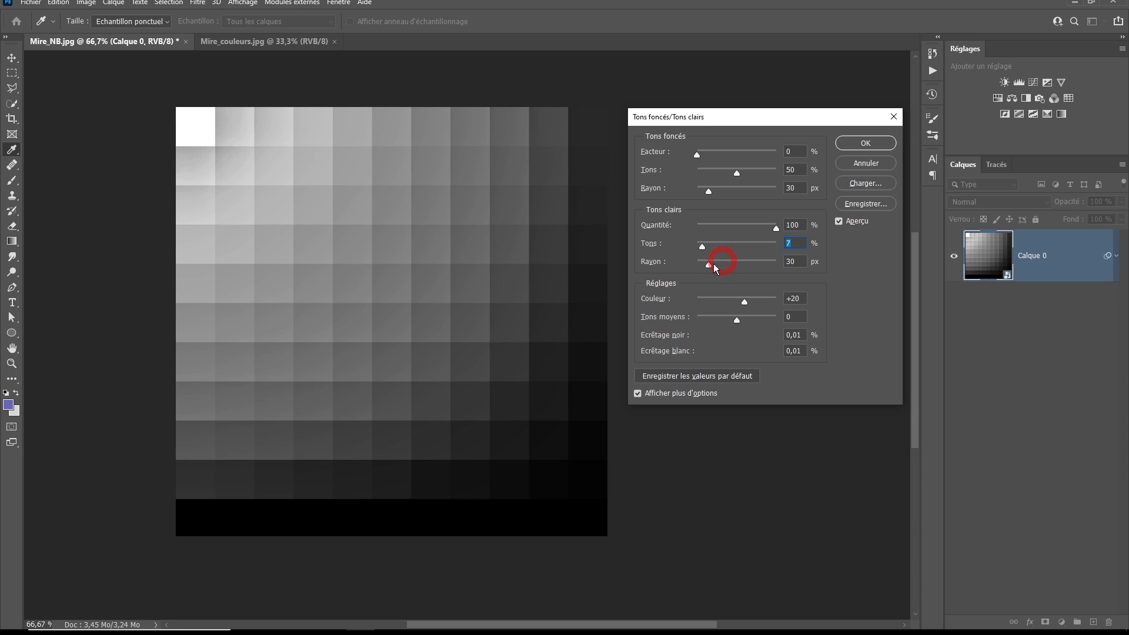
{"action": "left_click", "coordinate": [731, 228]}
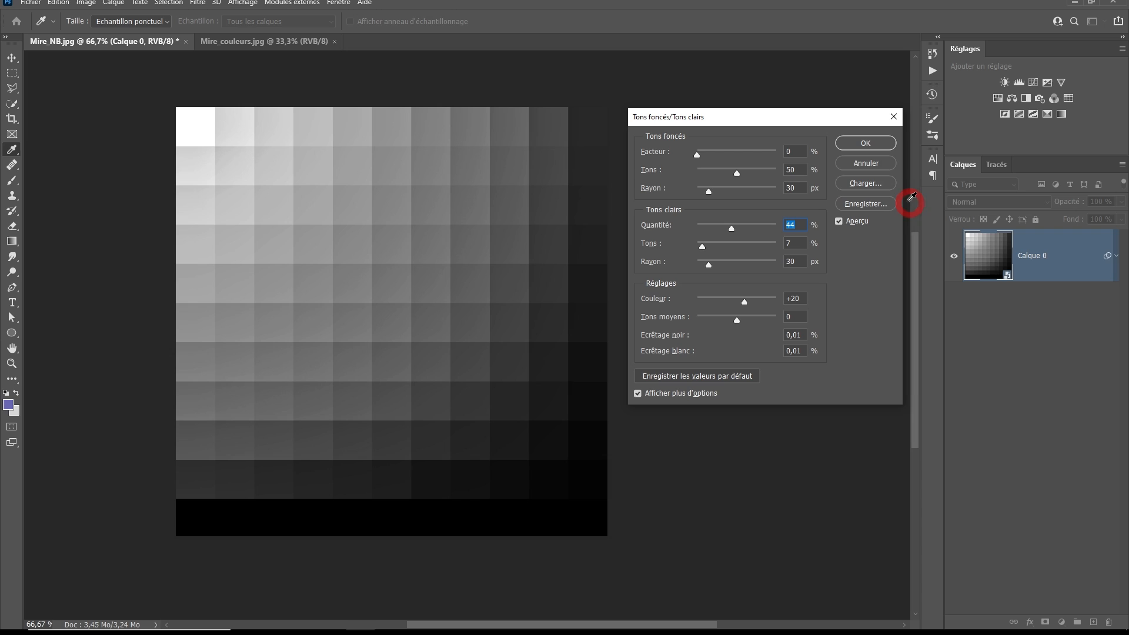
{"action": "left_click", "coordinate": [869, 164], "text": "alt"}
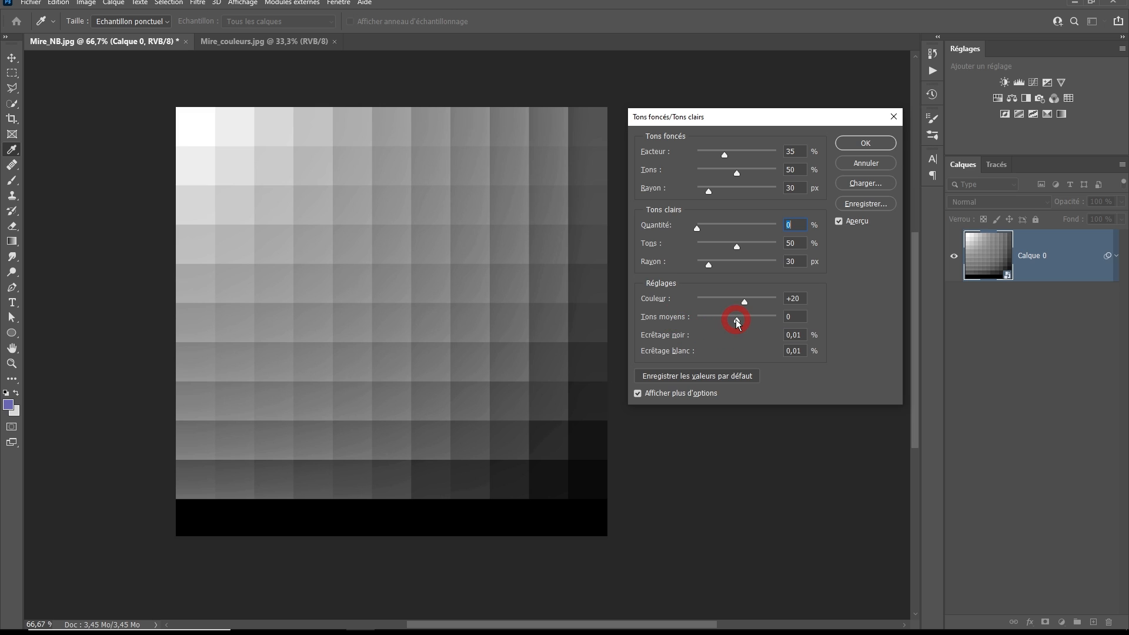
- Try the Tons moyens contrast at -100, +100 and +13, and return it to 0
{"action": "left_click_drag", "start_coordinate": [737, 321], "coordinate": [418, 356]}
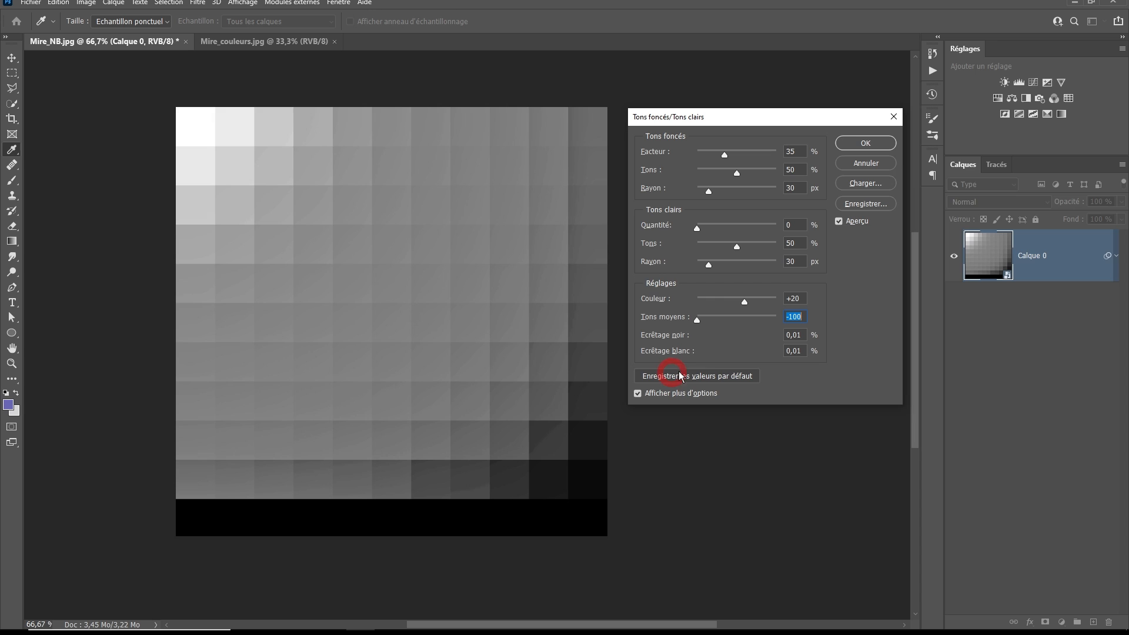
{"action": "left_click_drag", "start_coordinate": [697, 320], "coordinate": [776, 320]}
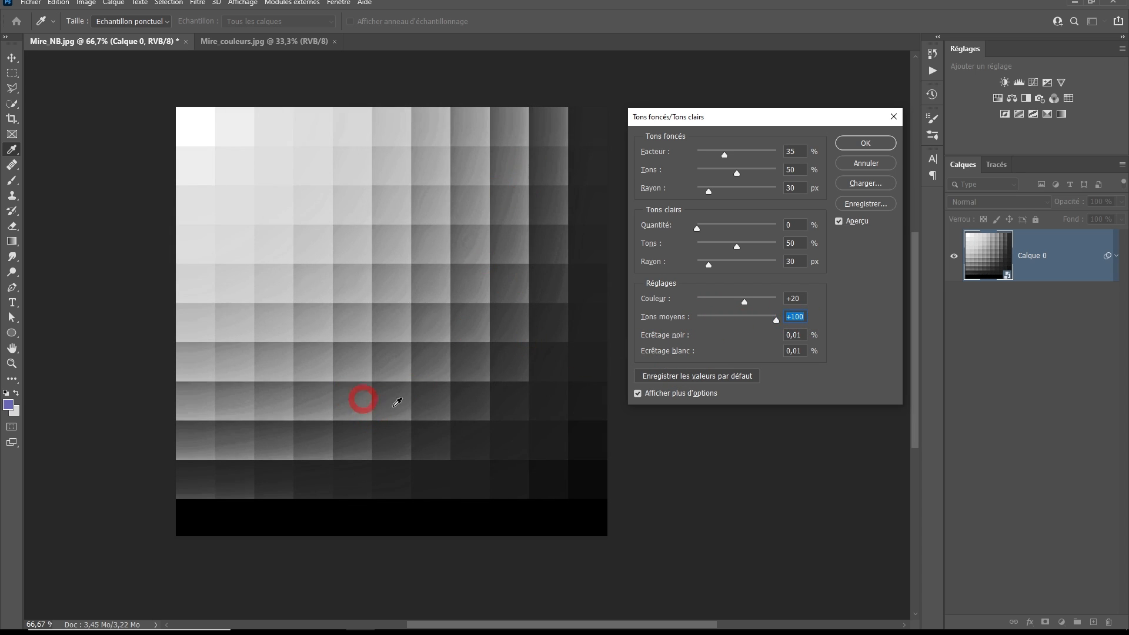
{"action": "left_click_drag", "start_coordinate": [776, 320], "coordinate": [740, 321]}
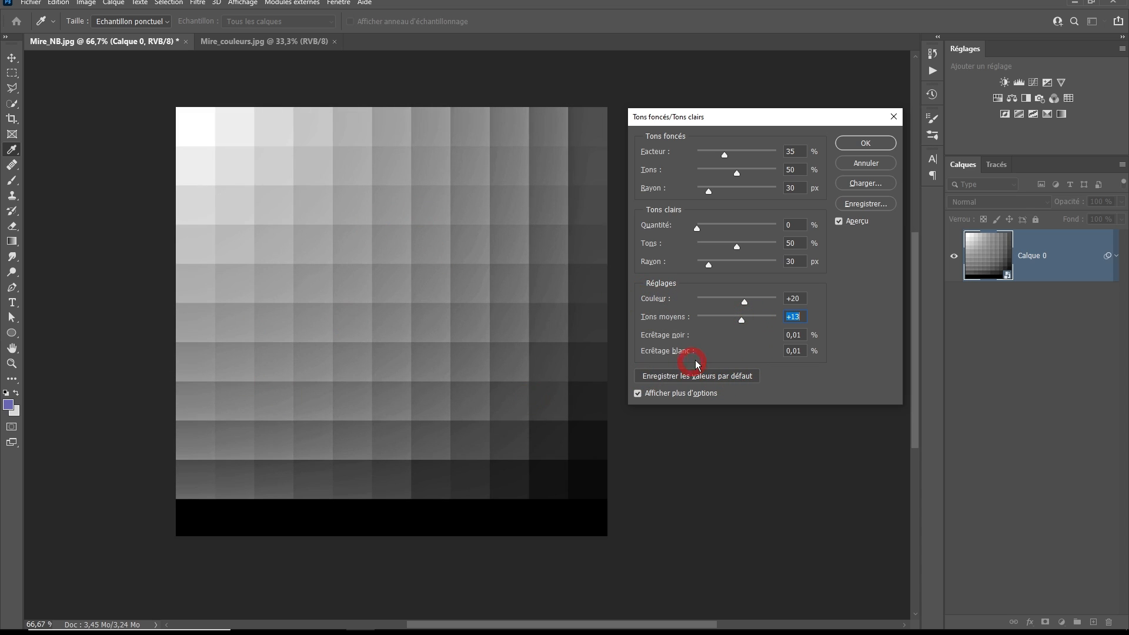
{"action": "type", "text": "0"}
{"action": "left_click", "coordinate": [678, 337]}
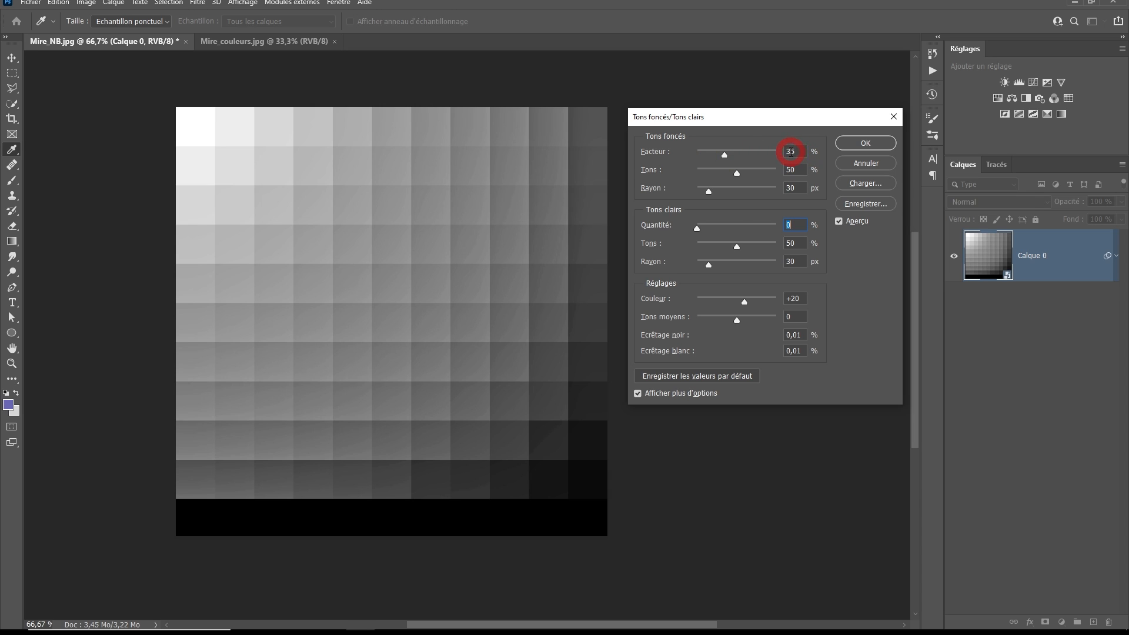
- Try Tons foncés Facteur at 0 % and 10 %, set Ecrêtage noir to 50 %, and raise Facteur to 100 %
{"action": "left_click_drag", "start_coordinate": [723, 151], "coordinate": [685, 156]}
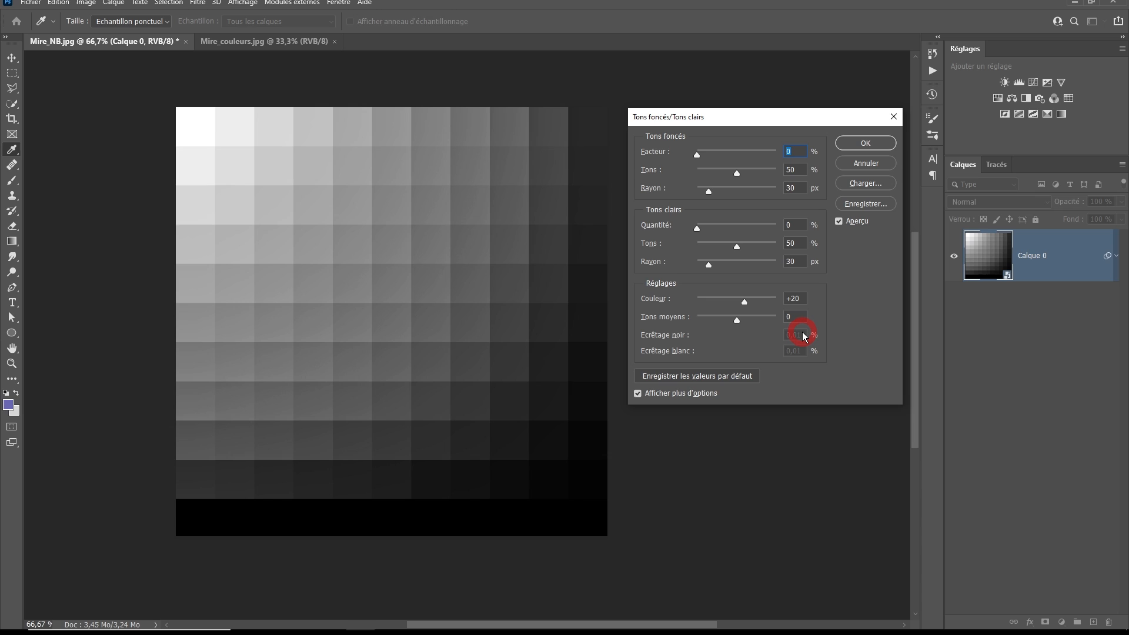
{"action": "left_click_drag", "start_coordinate": [697, 153], "coordinate": [704, 156]}
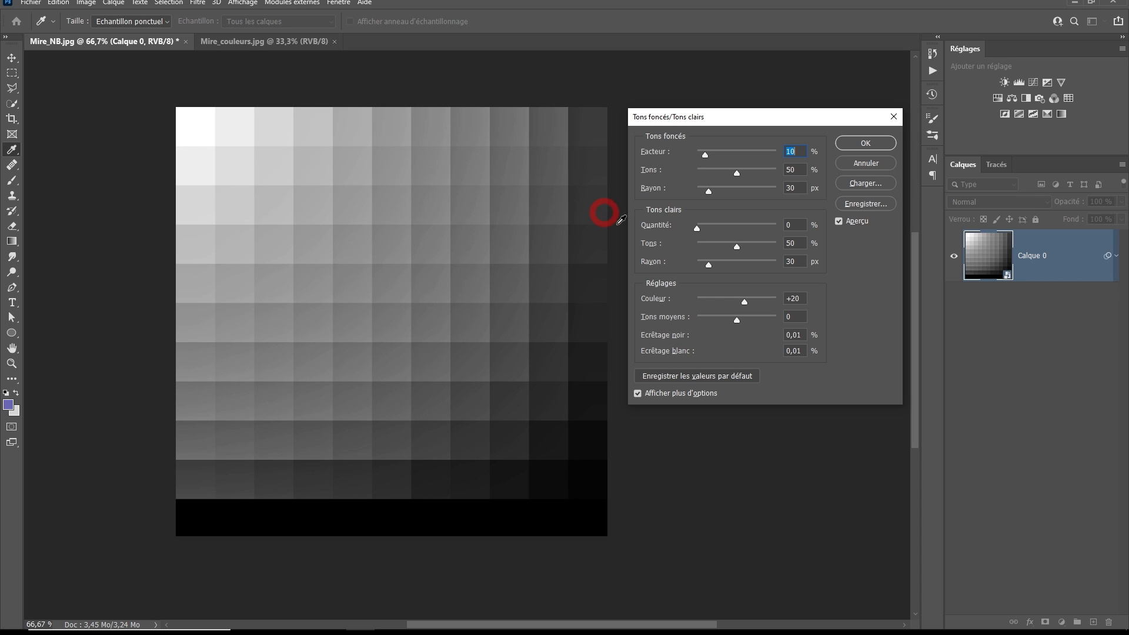
{"action": "left_click_drag", "start_coordinate": [801, 336], "coordinate": [769, 338]}
{"action": "type", "text": "50"}
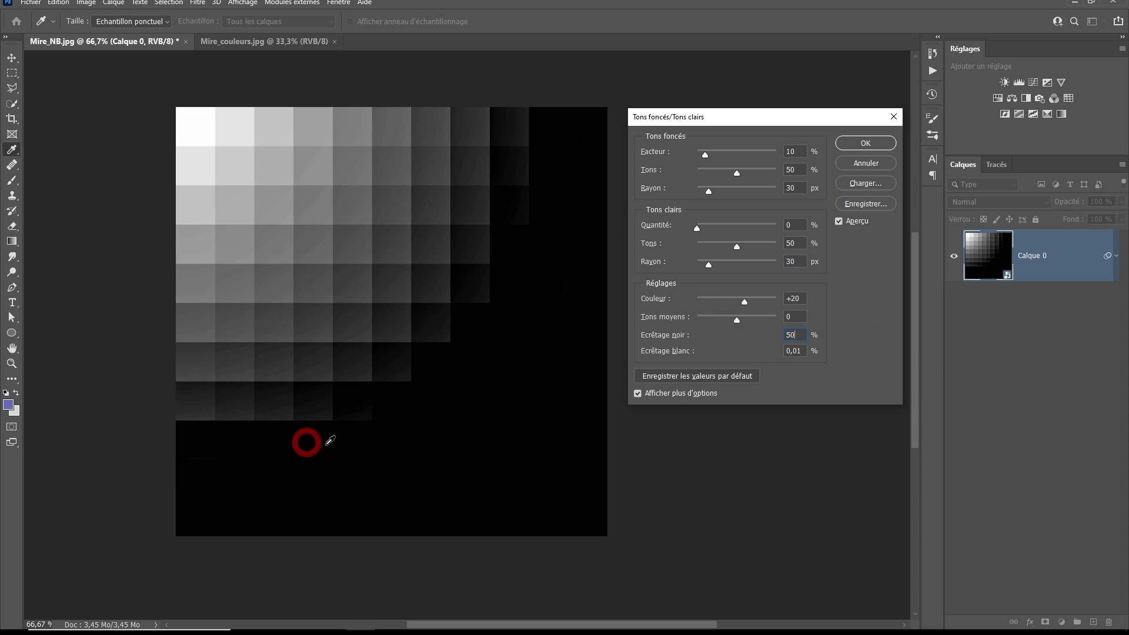
{"action": "left_click_drag", "start_coordinate": [712, 159], "coordinate": [778, 154]}
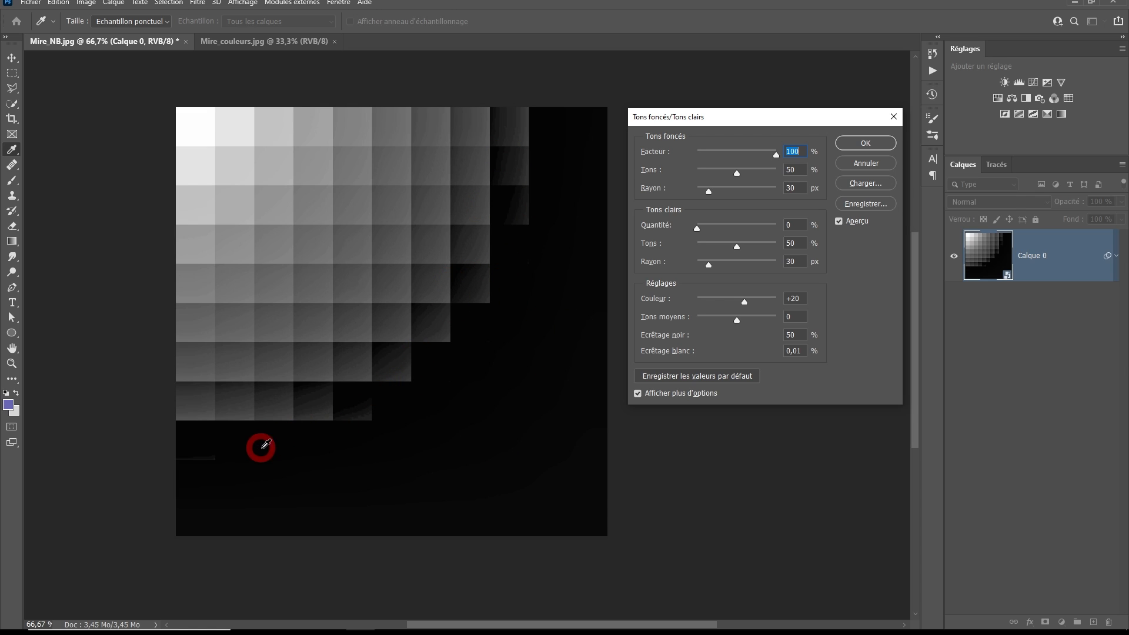
- Try Ecrêtage noir at 10 %, lower Tons foncés Facteur to 65 %, and return Ecrêtage noir to 0,01 %
{"action": "left_click", "coordinate": [794, 334]}
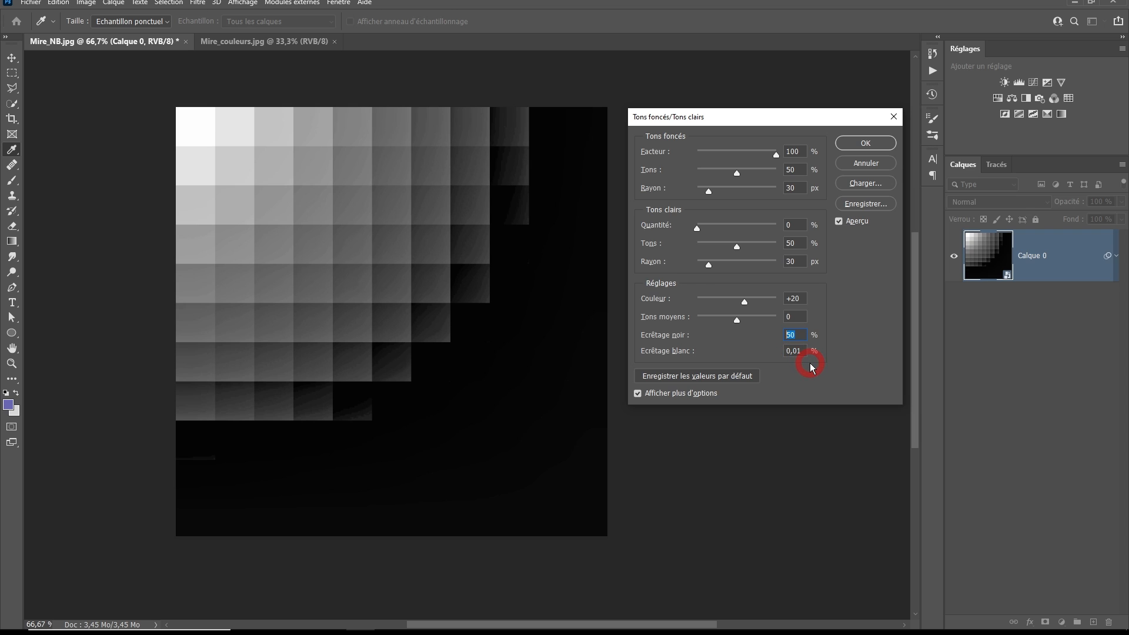
{"action": "type", "text": "10"}
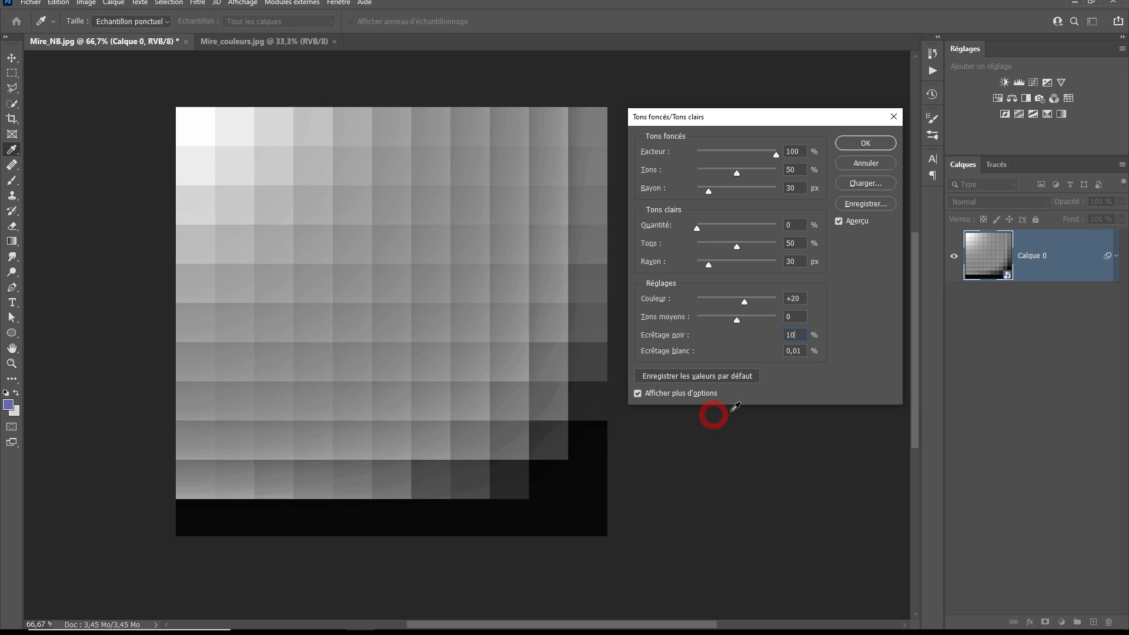
{"action": "left_click_drag", "start_coordinate": [776, 154], "coordinate": [748, 154]}
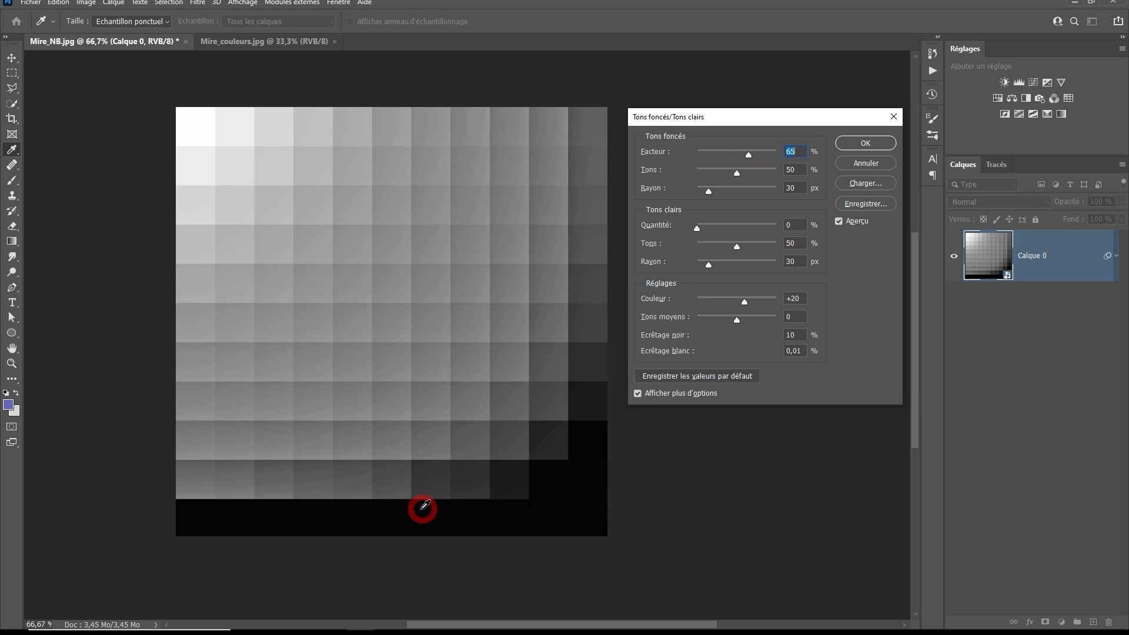
{"action": "left_click_drag", "start_coordinate": [804, 335], "coordinate": [778, 338]}
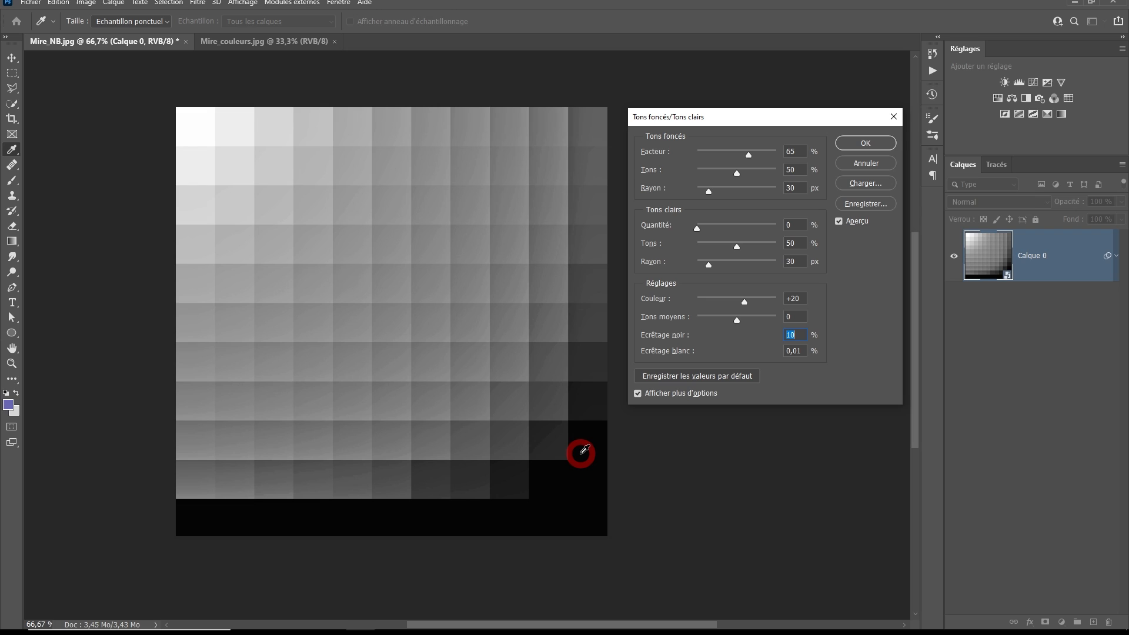
{"action": "type", "text": "0"}
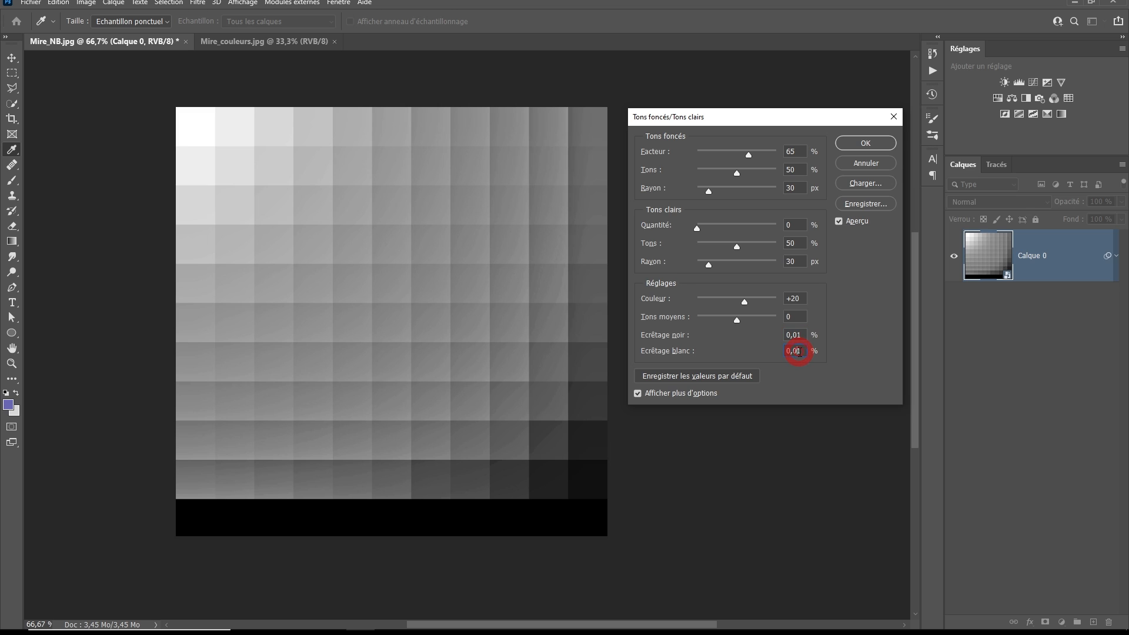
- Try Ecrêtage blanc at 50 % with Tons clairs Quantité at 47 % and 0 %, and return Ecrêtage blanc to 0,01 %
{"action": "left_click_drag", "start_coordinate": [697, 228], "coordinate": [733, 227]}
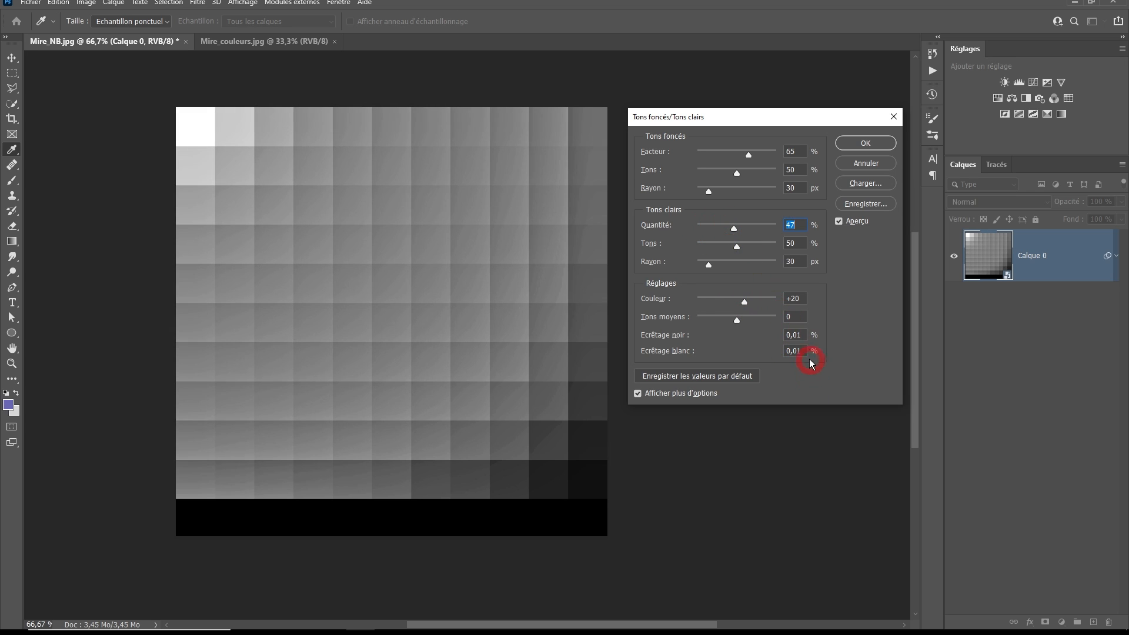
{"action": "left_click", "coordinate": [795, 350]}
{"action": "type", "text": "50"}
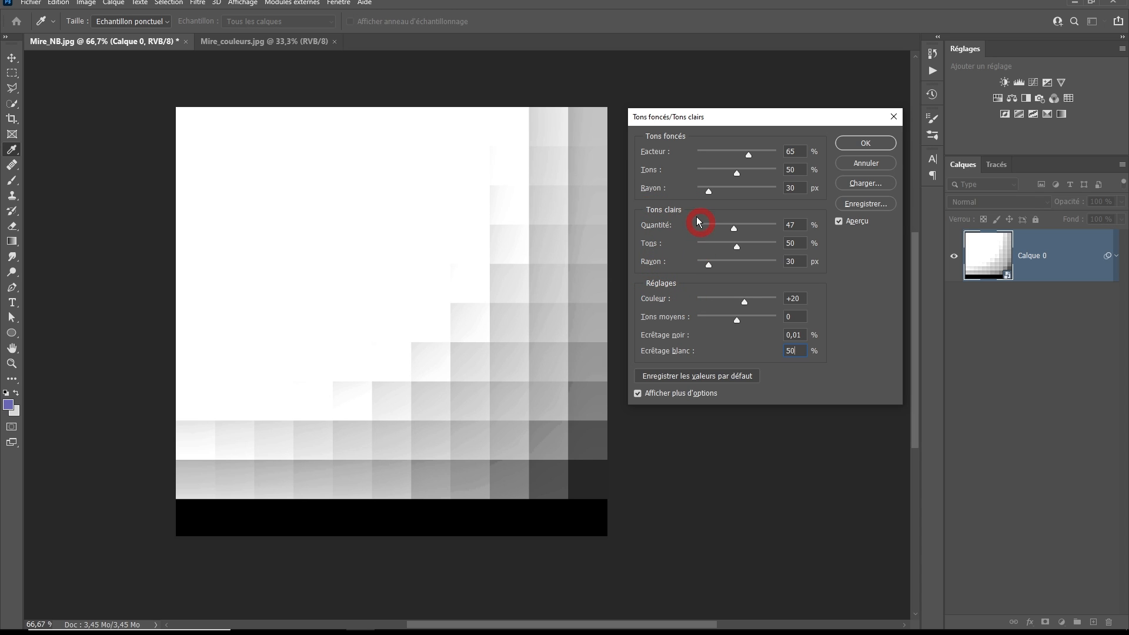
{"action": "left_click_drag", "start_coordinate": [734, 227], "coordinate": [659, 218]}
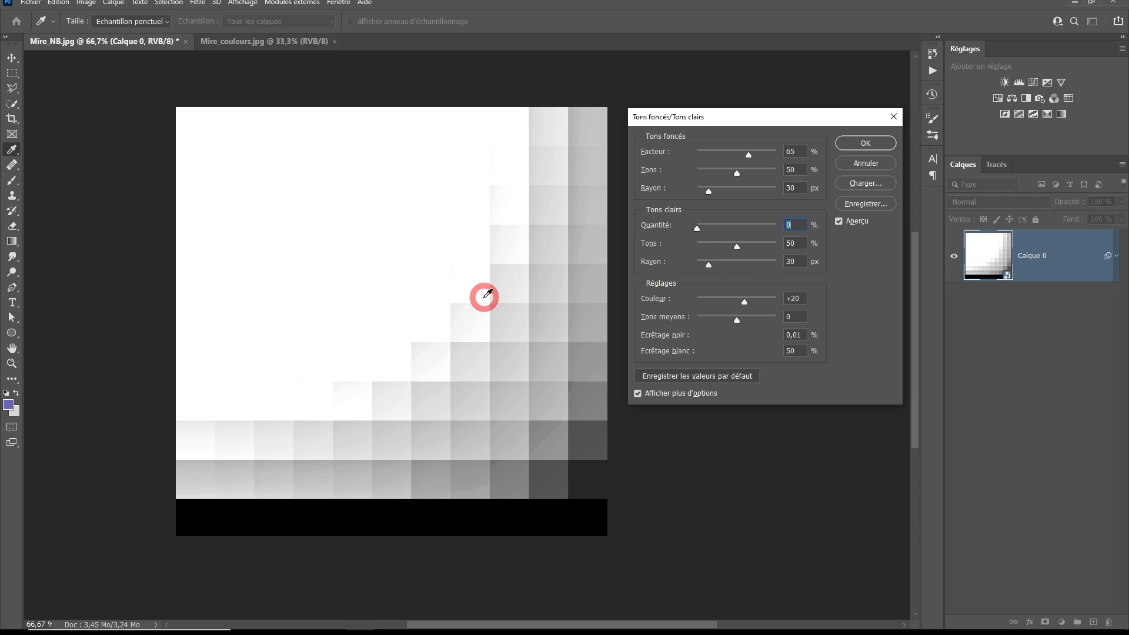
{"action": "left_click_drag", "start_coordinate": [797, 351], "coordinate": [733, 356]}
{"action": "type", "text": "0"}
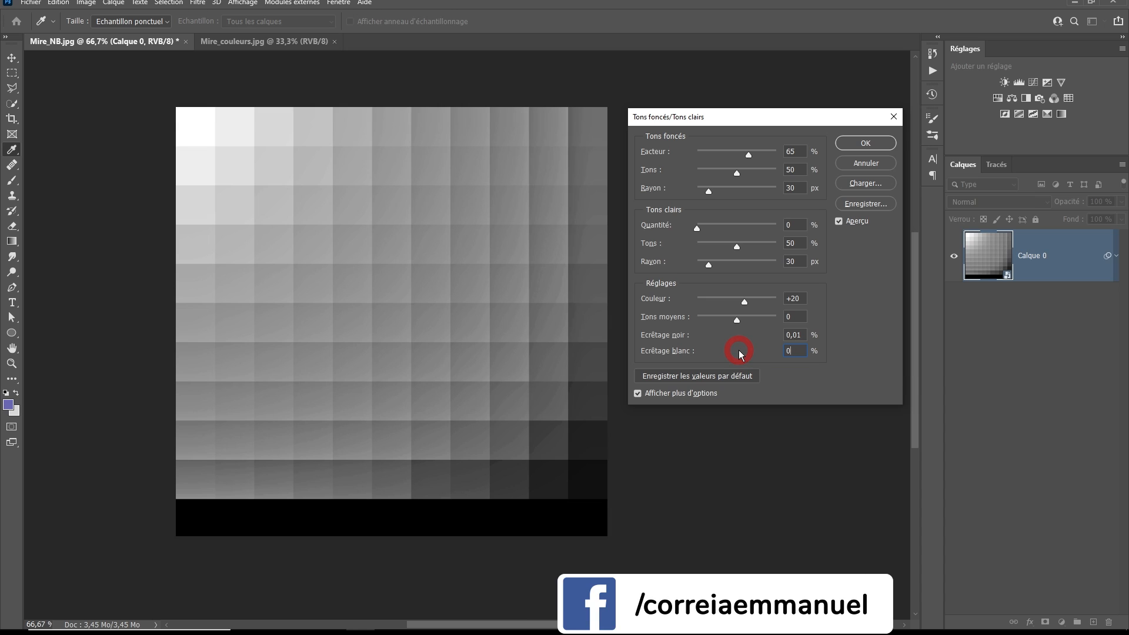
{"action": "type", "text": ",01"}
{"action": "key", "text": "shift+Tab"}
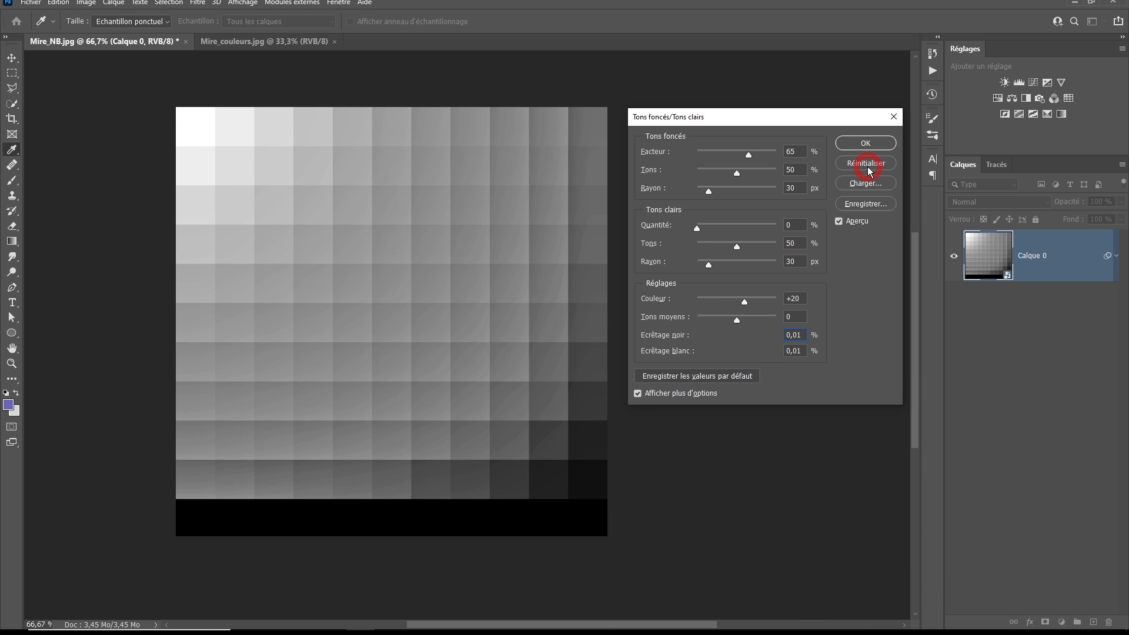
- Reset the Tons foncés/Tons clairs settings to their defaults and apply the adjustment to Calque 0
{"action": "left_click", "coordinate": [869, 170], "text": "alt"}
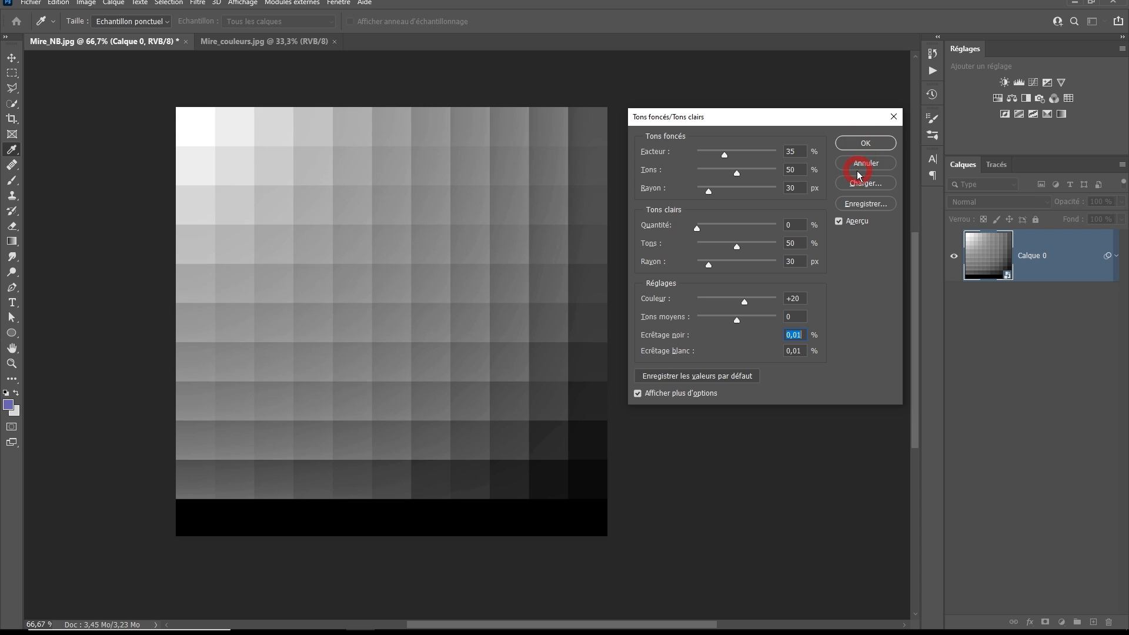
{"action": "key", "text": "alt"}
{"action": "left_click", "coordinate": [856, 143]}
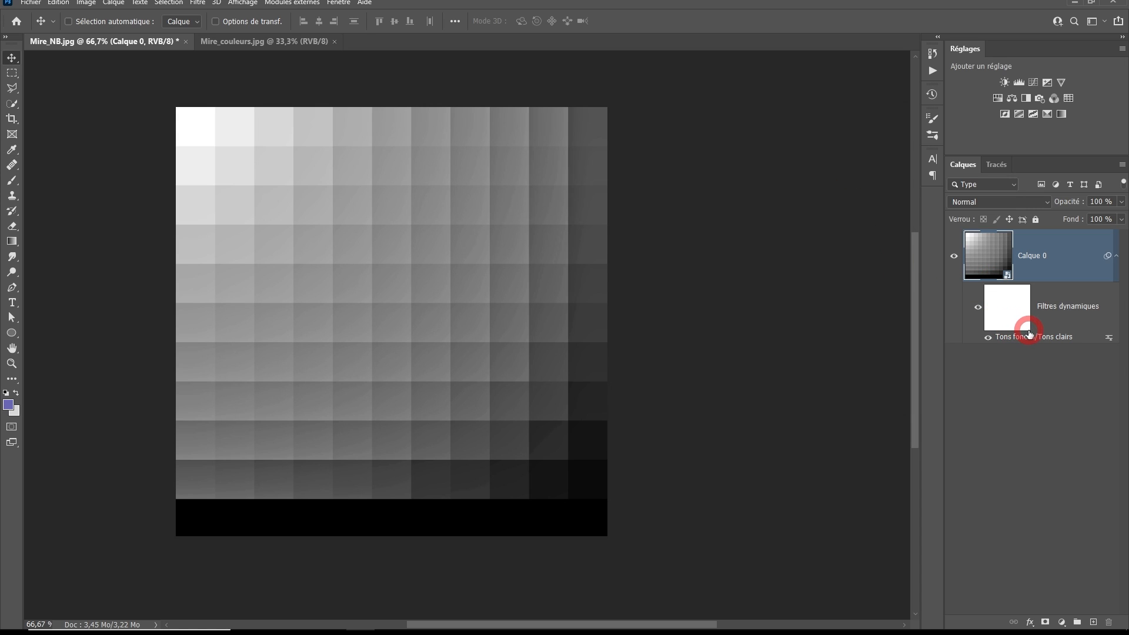
- Delete the smart filter from Calque 0 and convert the image to grayscale mode without rasterizing the smart object
{"action": "left_click_drag", "start_coordinate": [1027, 333], "coordinate": [1108, 622]}
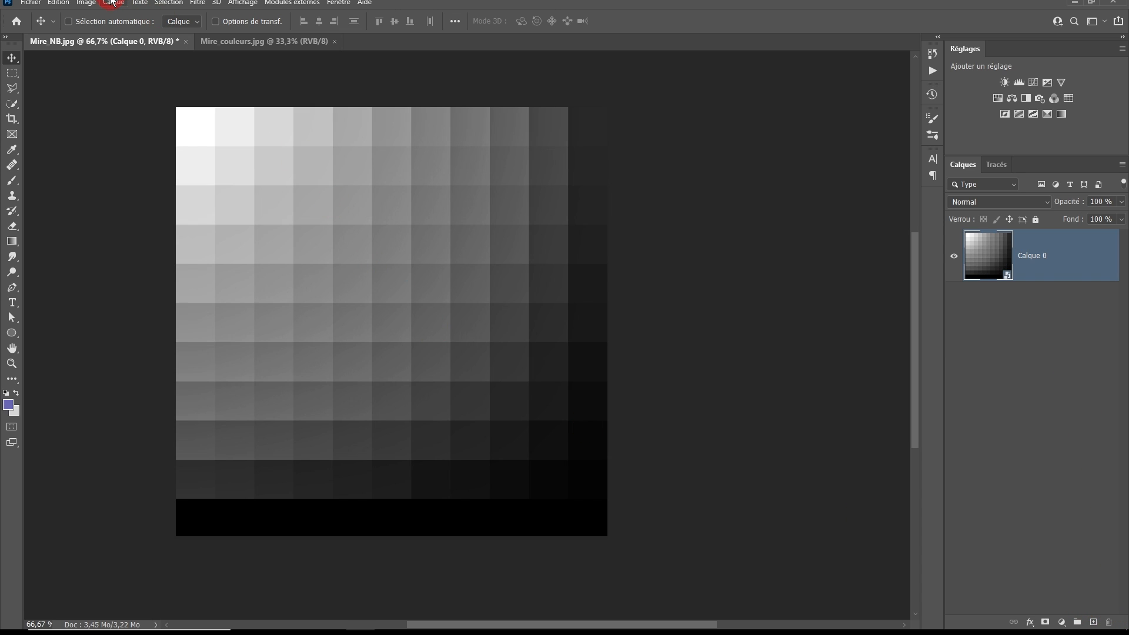
{"action": "left_click", "coordinate": [89, 4]}
{"action": "mouse_move", "coordinate": [97, 16]}
{"action": "left_click", "coordinate": [256, 26]}
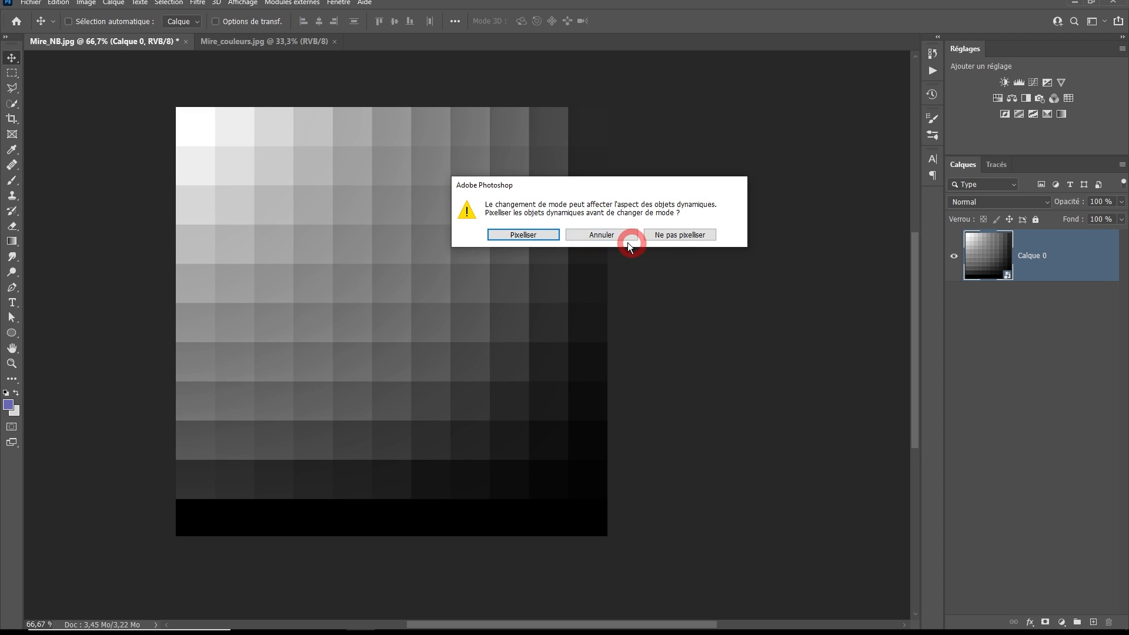
{"action": "left_click", "coordinate": [675, 235]}
{"action": "left_click", "coordinate": [514, 254]}
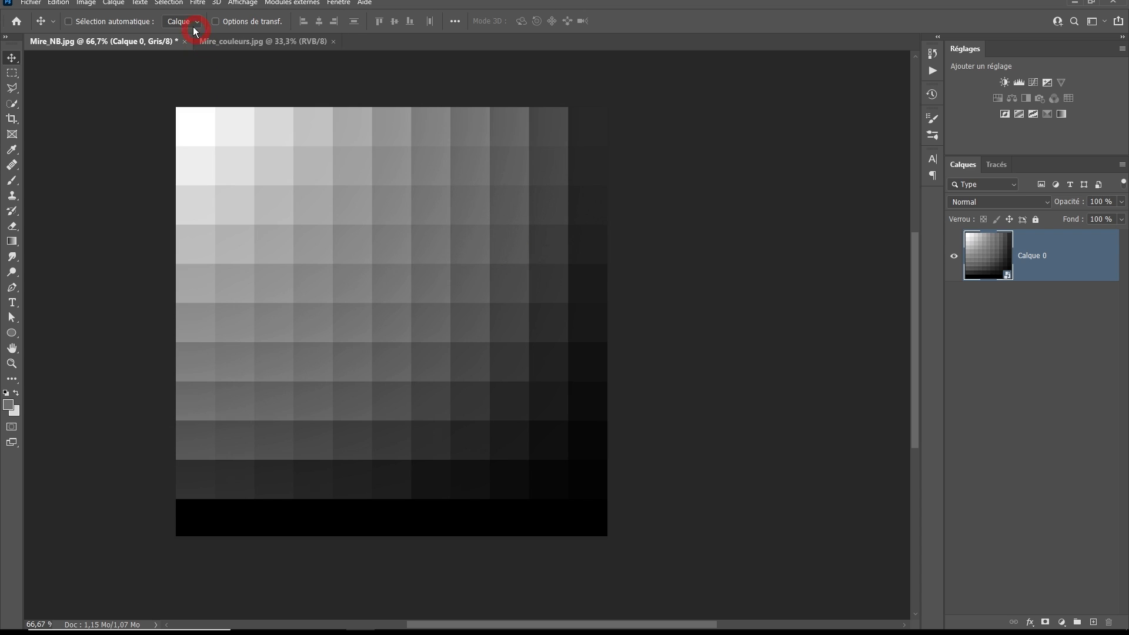
- Open Tons foncés/Tons clairs on the grayscale chart, try Luminosité at +1, and cancel the adjustment
{"action": "left_click", "coordinate": [86, 3]}
{"action": "left_click", "coordinate": [101, 32]}
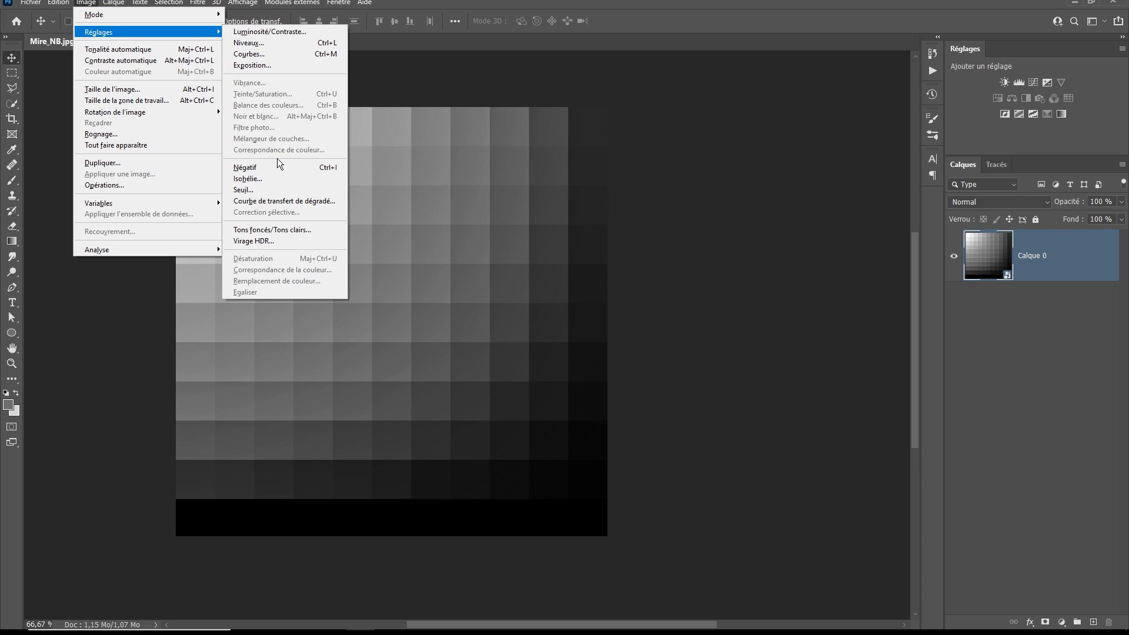
{"action": "left_click", "coordinate": [284, 227]}
{"action": "left_click", "coordinate": [557, 312]}
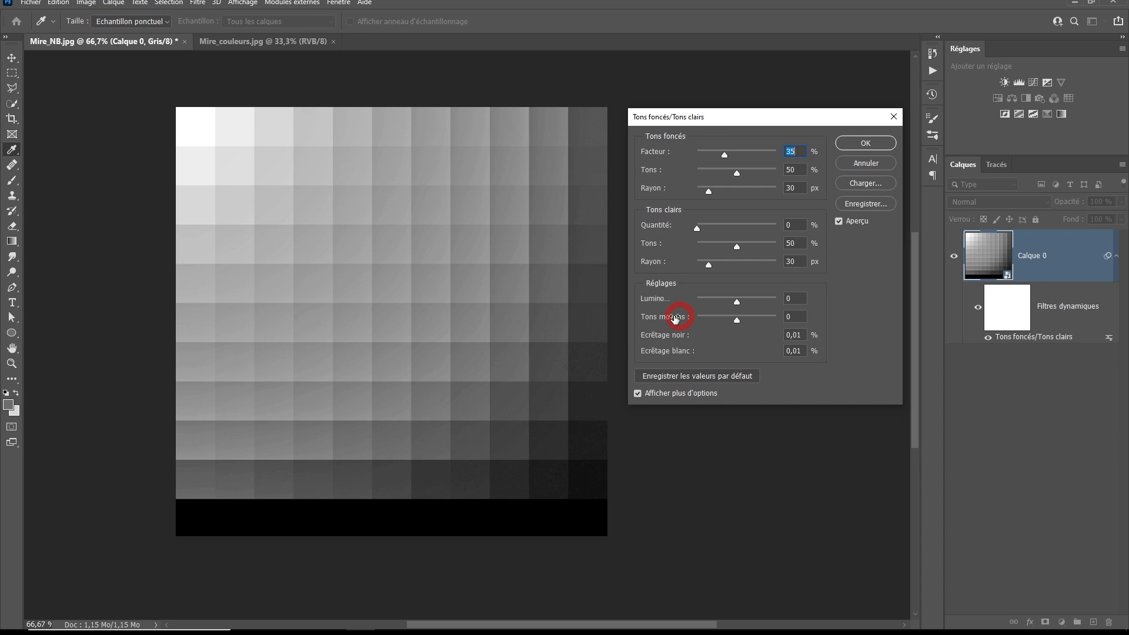
{"action": "left_click", "coordinate": [656, 301]}
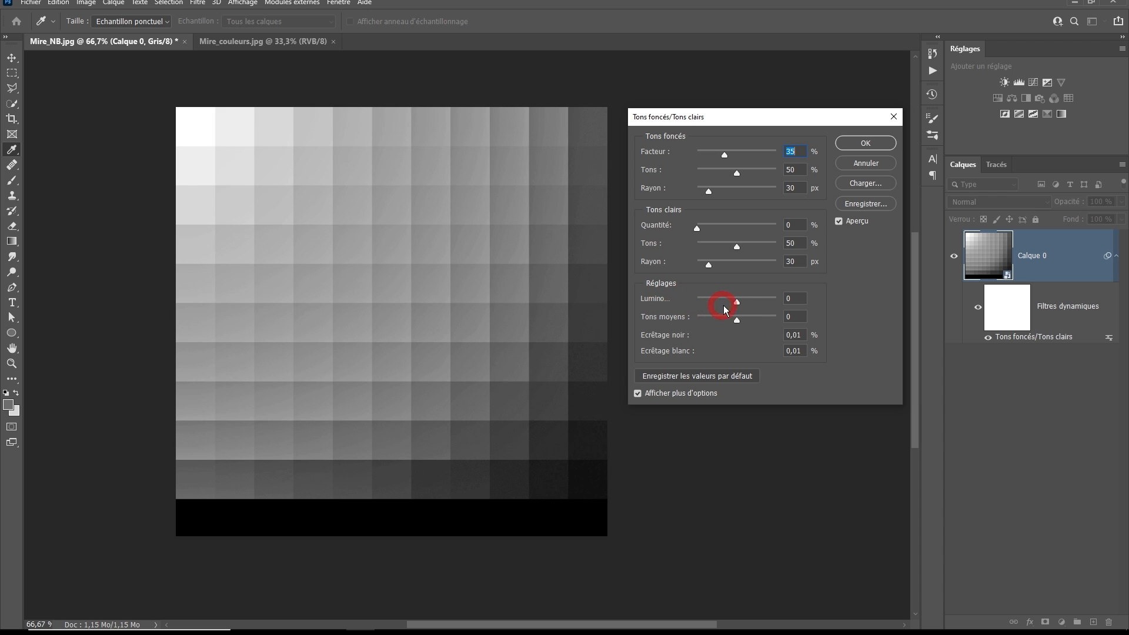
{"action": "mouse_move", "coordinate": [739, 301]}
{"action": "left_mouse_down"}
{"action": "mouse_move", "coordinate": [784, 305]}
{"action": "mouse_move", "coordinate": [700, 301]}
{"action": "mouse_move", "coordinate": [779, 298]}
{"action": "mouse_move", "coordinate": [737, 300]}
{"action": "left_mouse_up"}
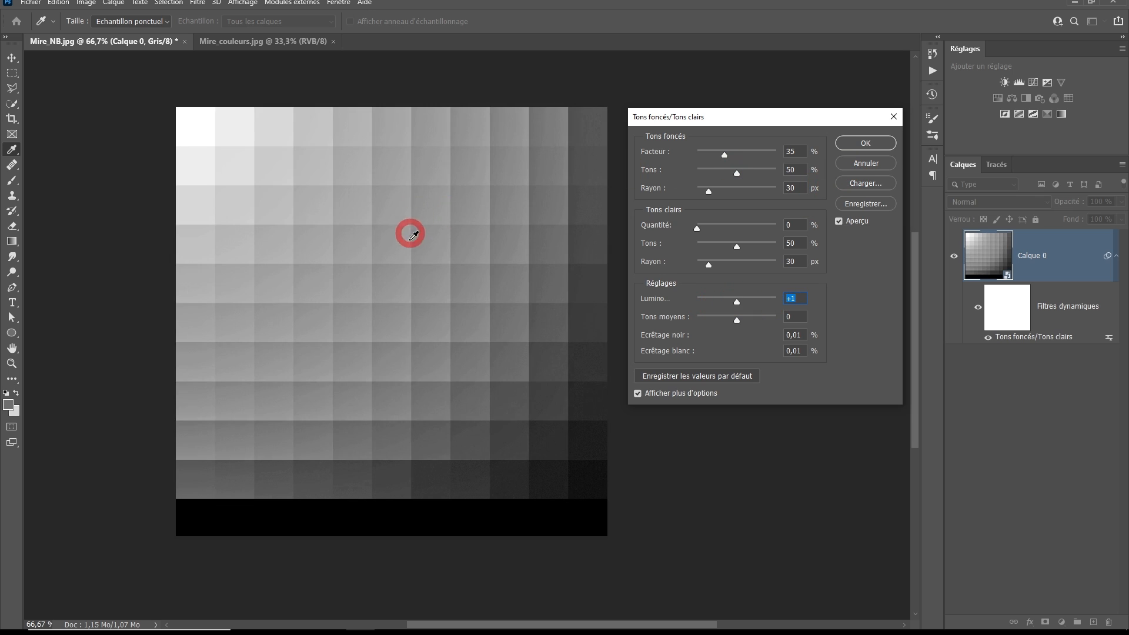
{"action": "left_click", "coordinate": [854, 168]}
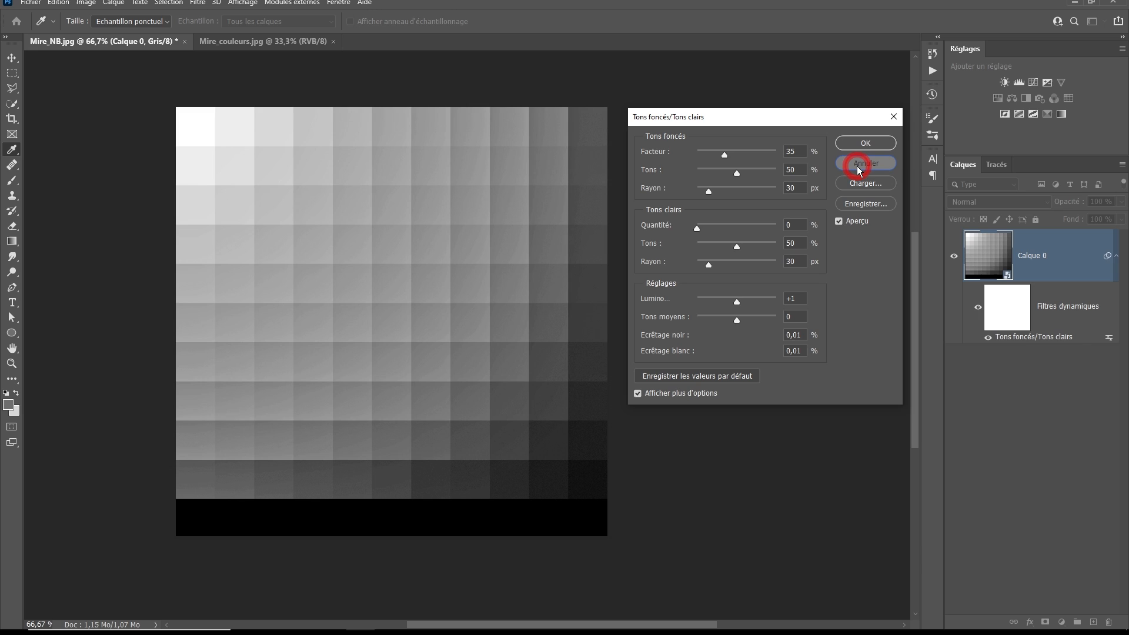
{"action": "key", "text": "v"}
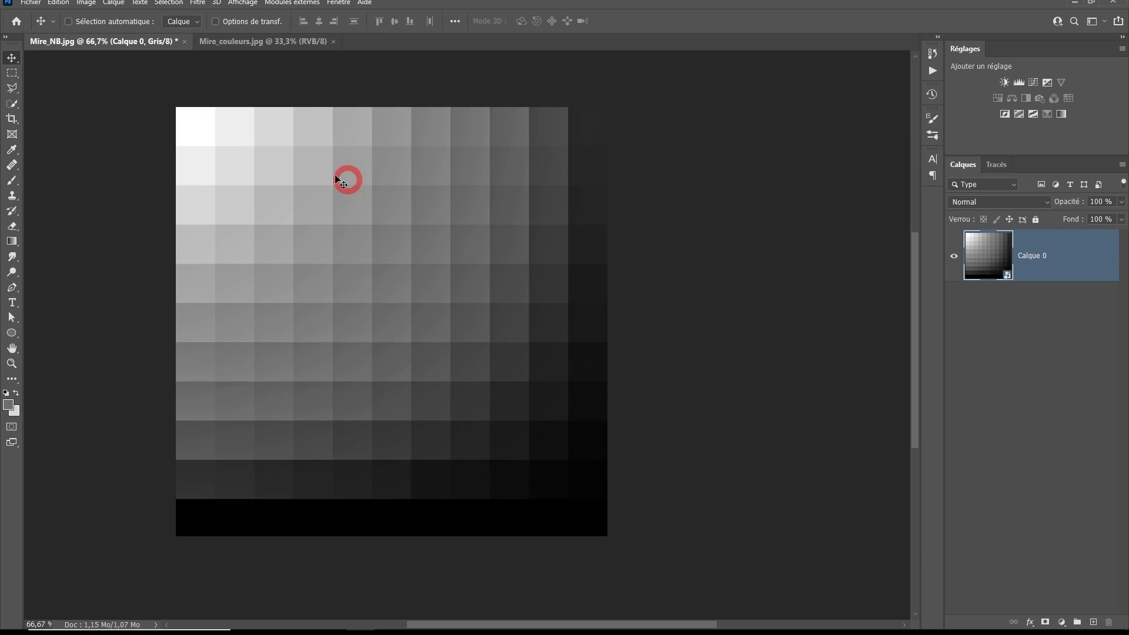
- Switch to Mire_couleurs.jpg and convert its background layer to a smart object
{"action": "left_click", "coordinate": [244, 43]}
{"action": "right_click", "coordinate": [1049, 240]}
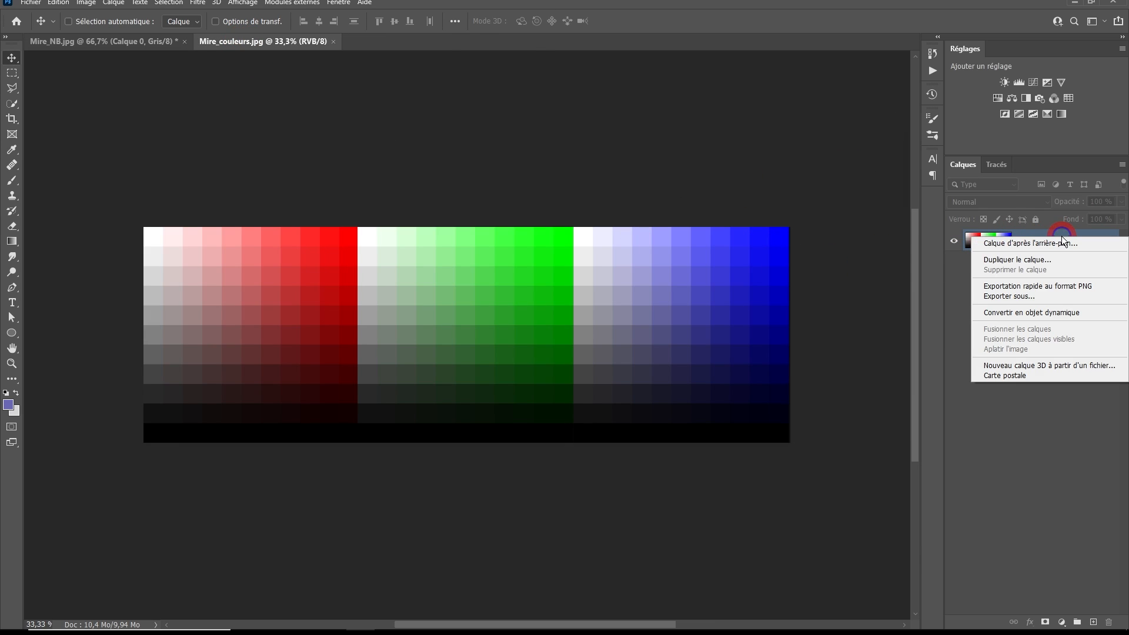
{"action": "left_click", "coordinate": [1028, 313]}
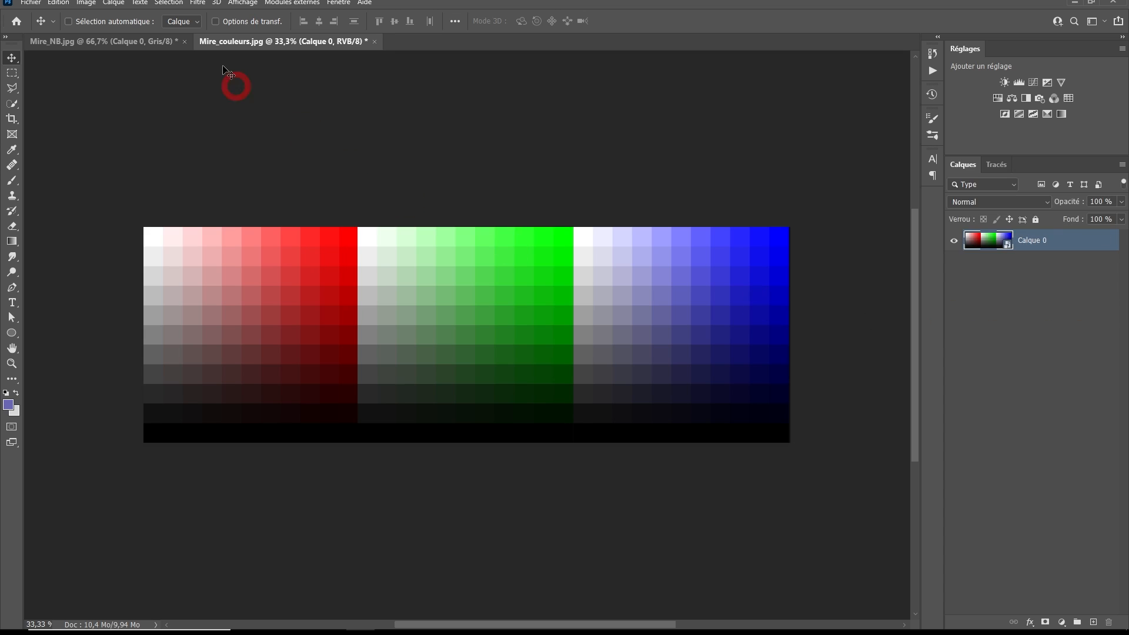
- Open Tons foncés/Tons clairs on the color chart and set Couleur to +100
{"action": "left_click", "coordinate": [85, 3]}
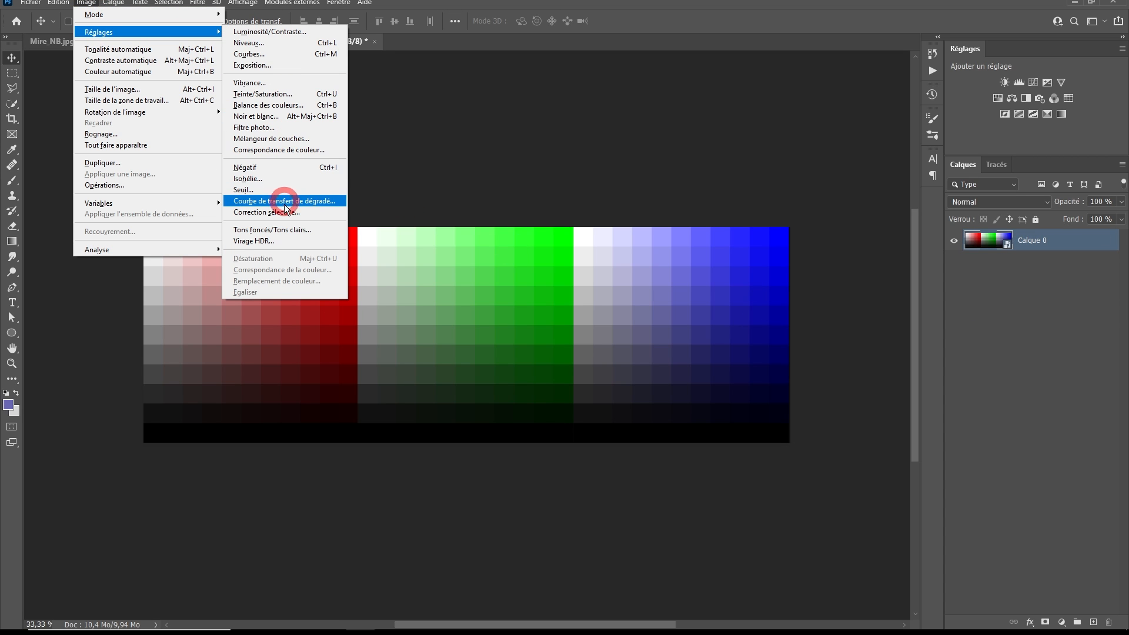
{"action": "left_click", "coordinate": [276, 229]}
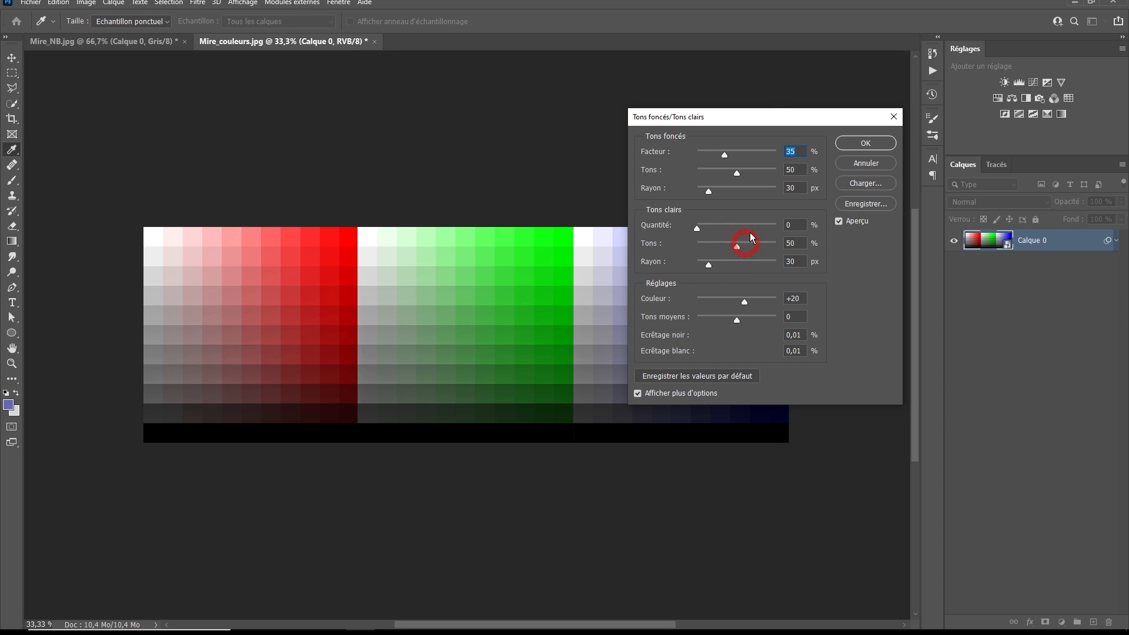
{"action": "left_click_drag", "start_coordinate": [761, 114], "coordinate": [810, 99]}
{"action": "left_click", "coordinate": [742, 285]}
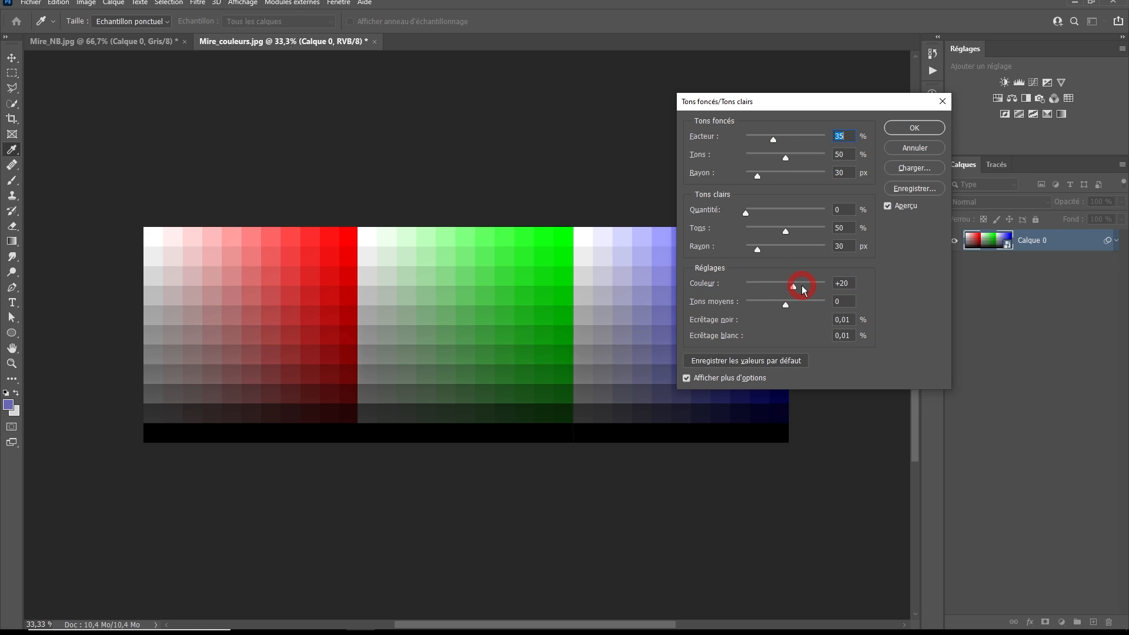
{"action": "left_click_drag", "start_coordinate": [843, 294], "coordinate": [857, 289]}
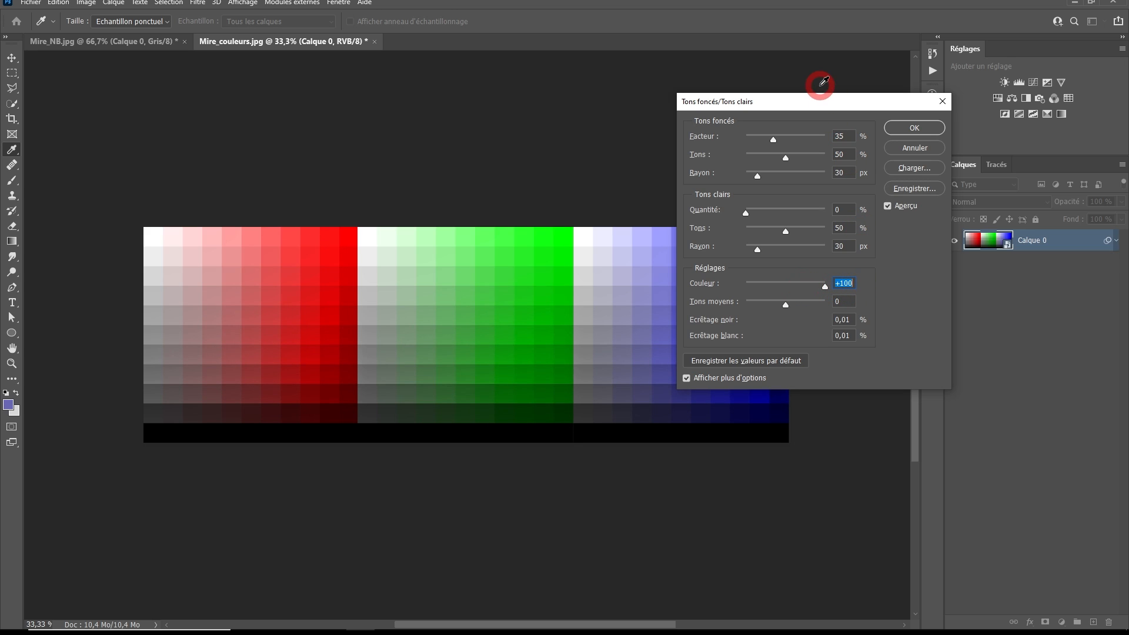
- Move the dialog off the color chart and set Tons foncés Facteur and Tons to 100 %
{"action": "left_click_drag", "start_coordinate": [820, 101], "coordinate": [902, 91]}
{"action": "left_click_drag", "start_coordinate": [858, 128], "coordinate": [910, 129]}
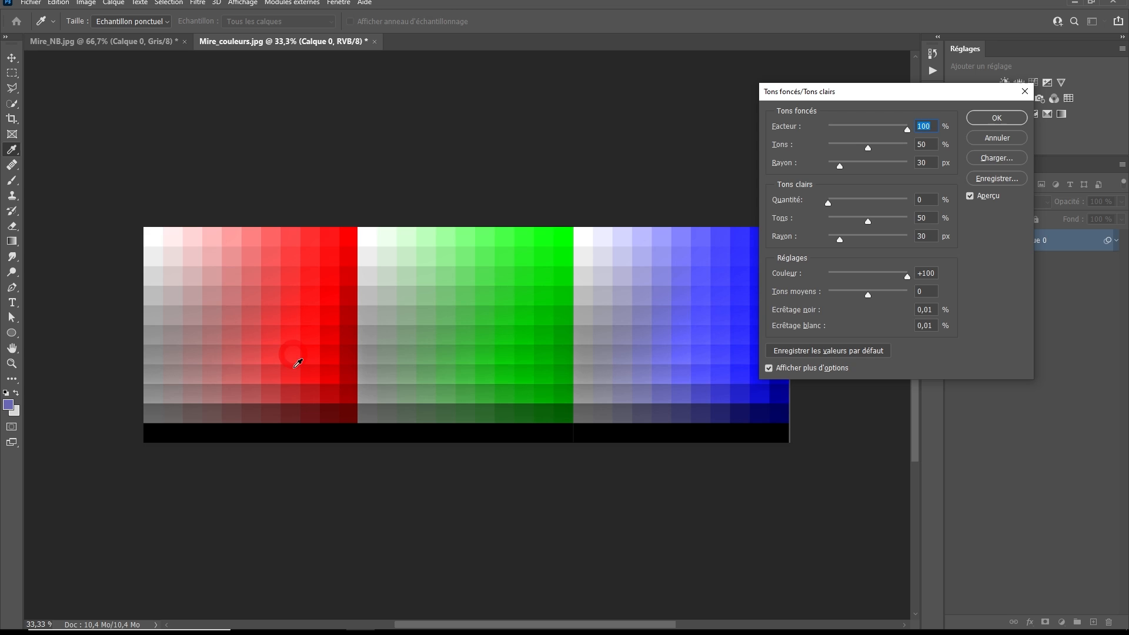
{"action": "left_click_drag", "start_coordinate": [836, 90], "coordinate": [912, 104]}
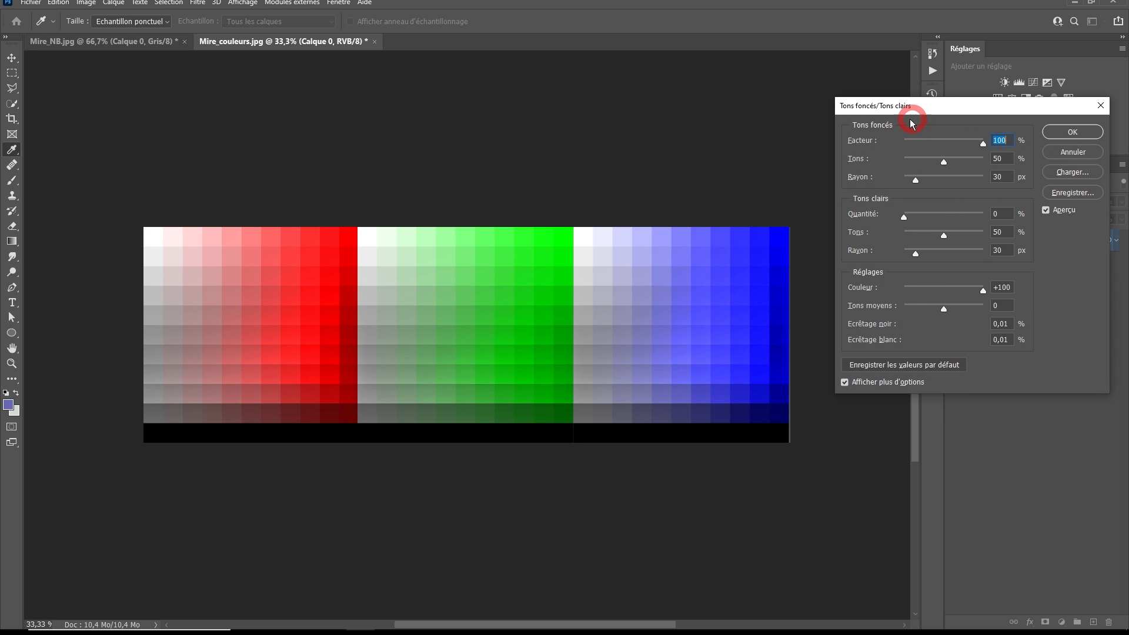
{"action": "left_click_drag", "start_coordinate": [946, 163], "coordinate": [998, 163]}
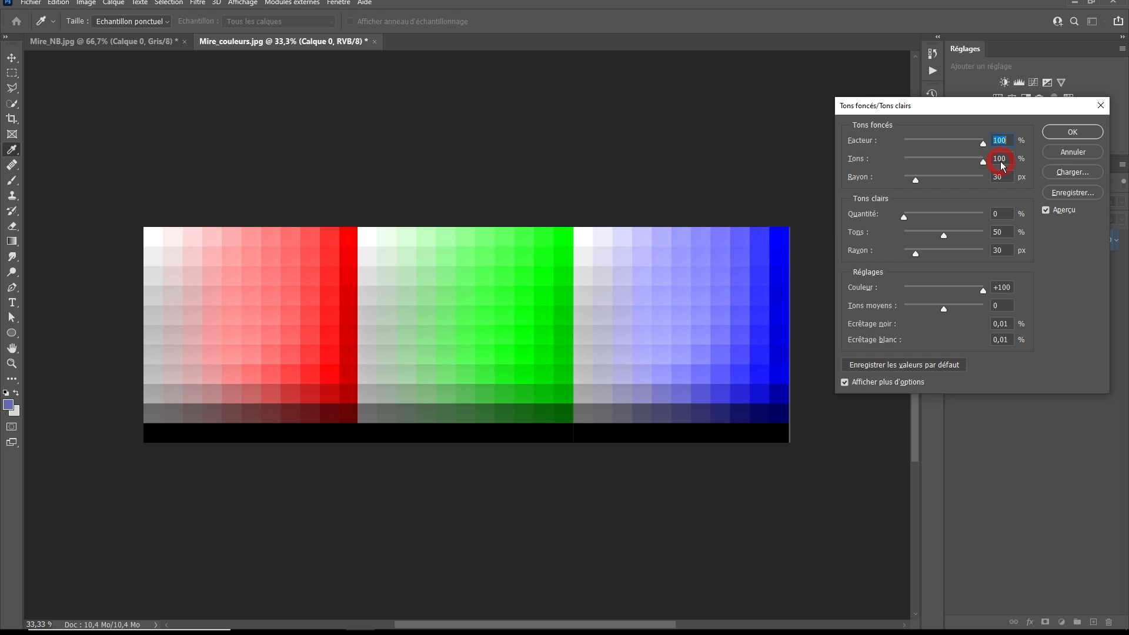
{"action": "left_click", "coordinate": [999, 158]}
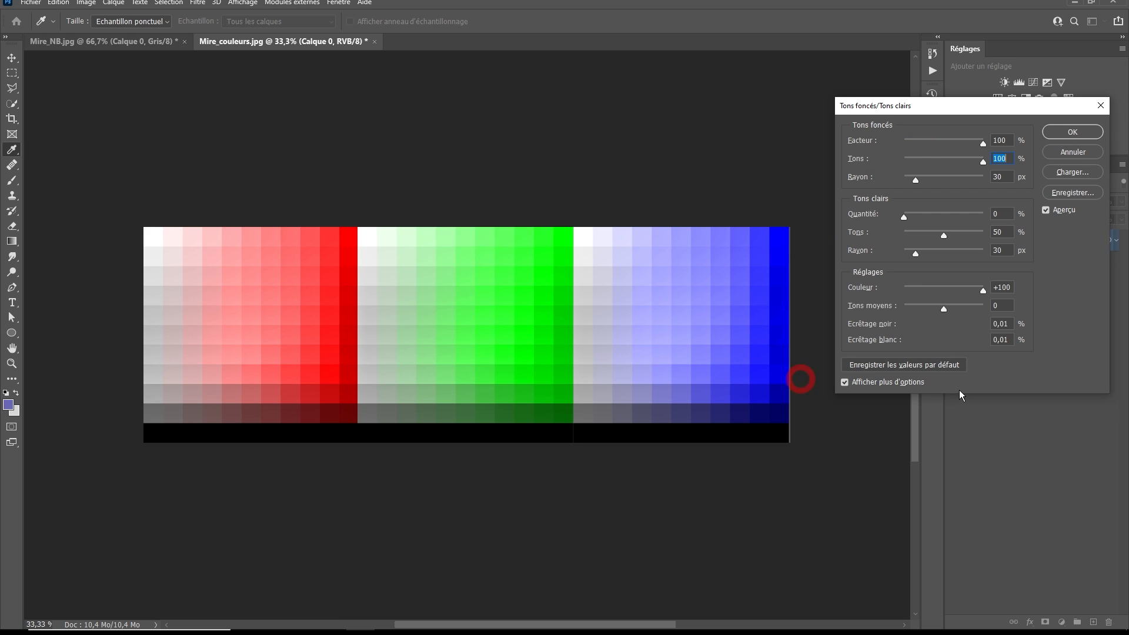
- Try Couleur at +2, +75, -100 and +17 on the color chart, and cancel the adjustment
{"action": "left_click_drag", "start_coordinate": [982, 290], "coordinate": [944, 293]}
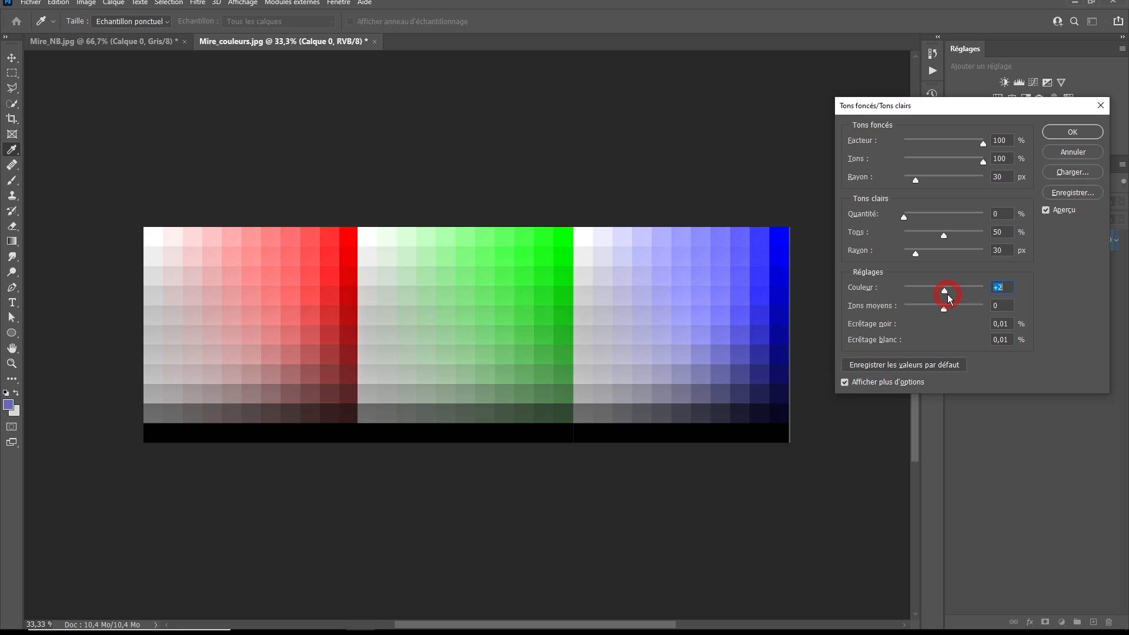
{"action": "type", "text": "+4"}
{"action": "left_click_drag", "start_coordinate": [952, 289], "coordinate": [966, 289]}
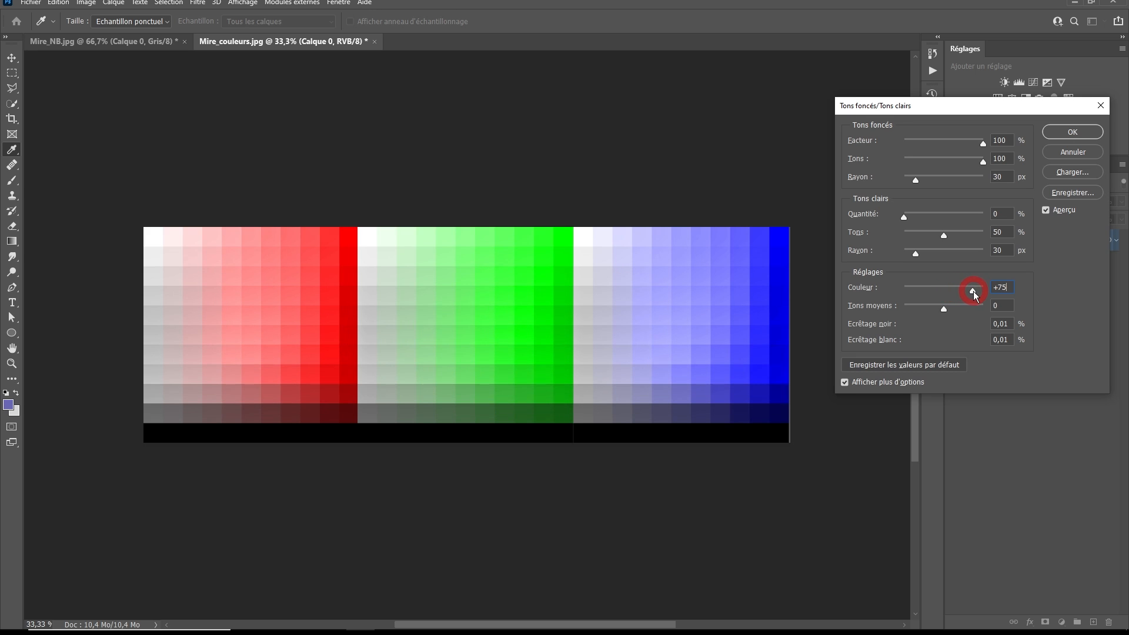
{"action": "left_click_drag", "start_coordinate": [960, 295], "coordinate": [845, 292]}
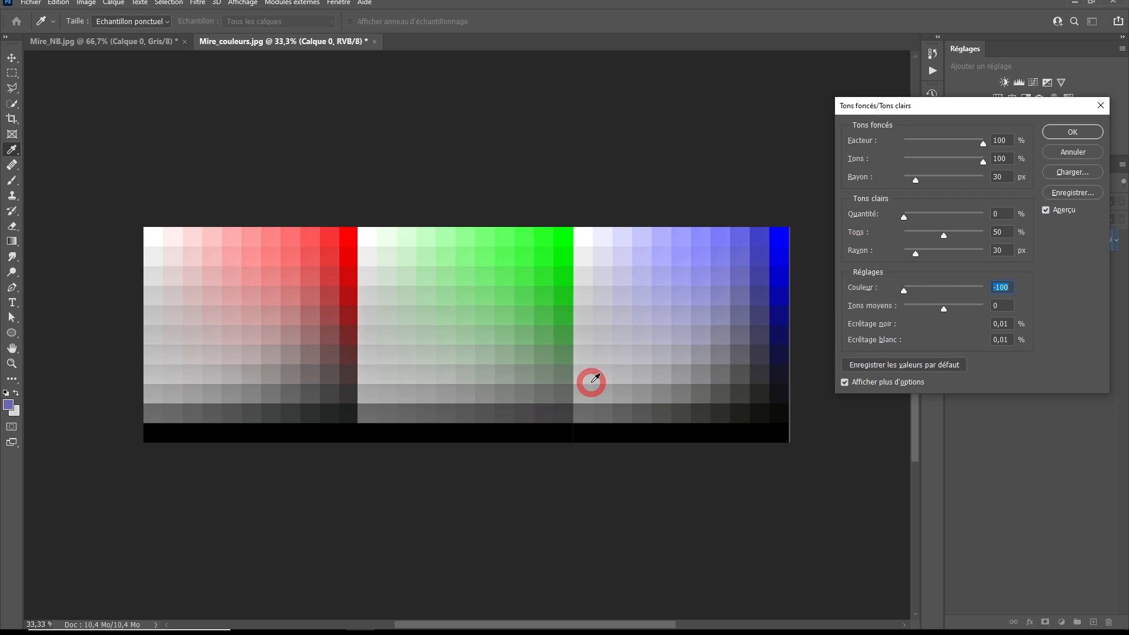
{"action": "left_click", "coordinate": [952, 288]}
{"action": "left_click", "coordinate": [1070, 154]}
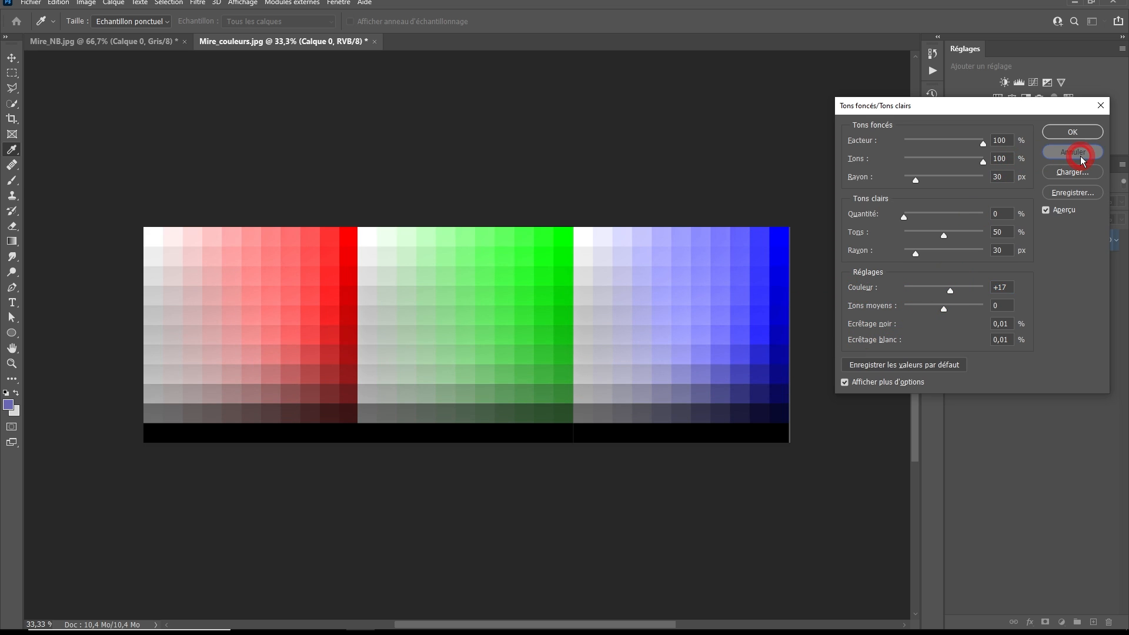
- Open the Pexels photo of the woman in the sea and convert its background layer to a smart object
{"action": "left_click", "coordinate": [32, 3]}
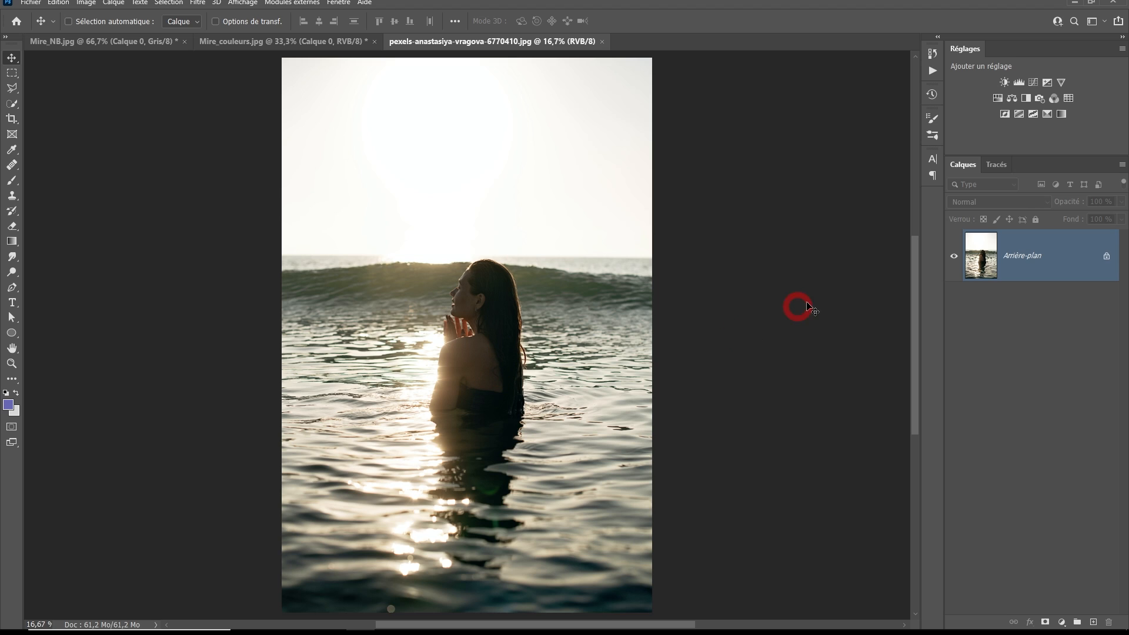
{"action": "right_click", "coordinate": [1049, 254]}
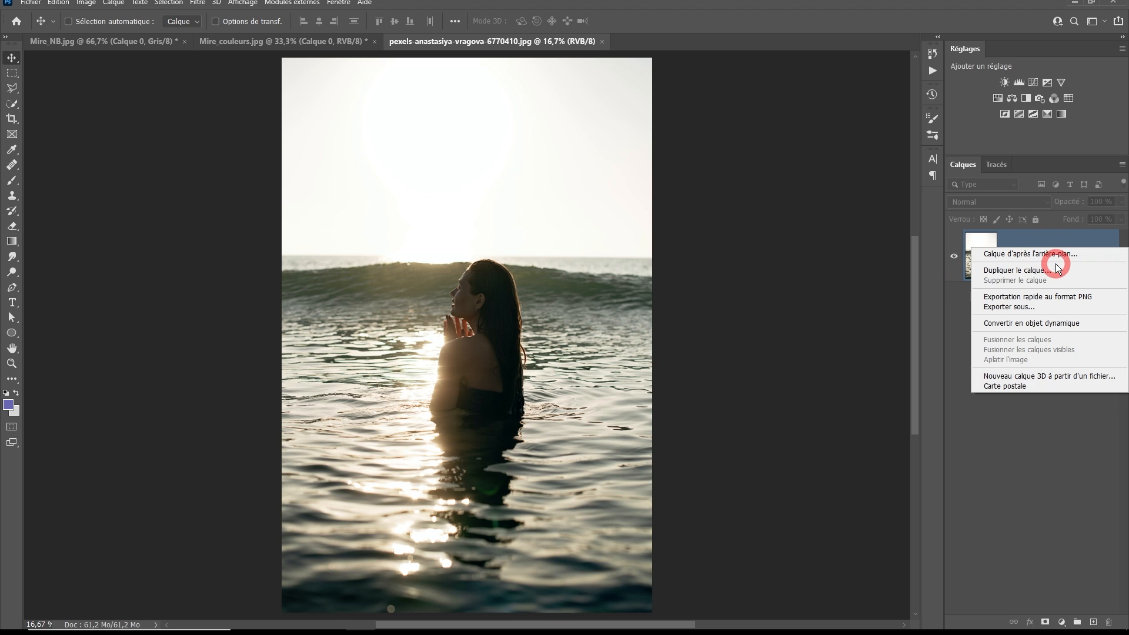
{"action": "left_click", "coordinate": [1035, 323]}
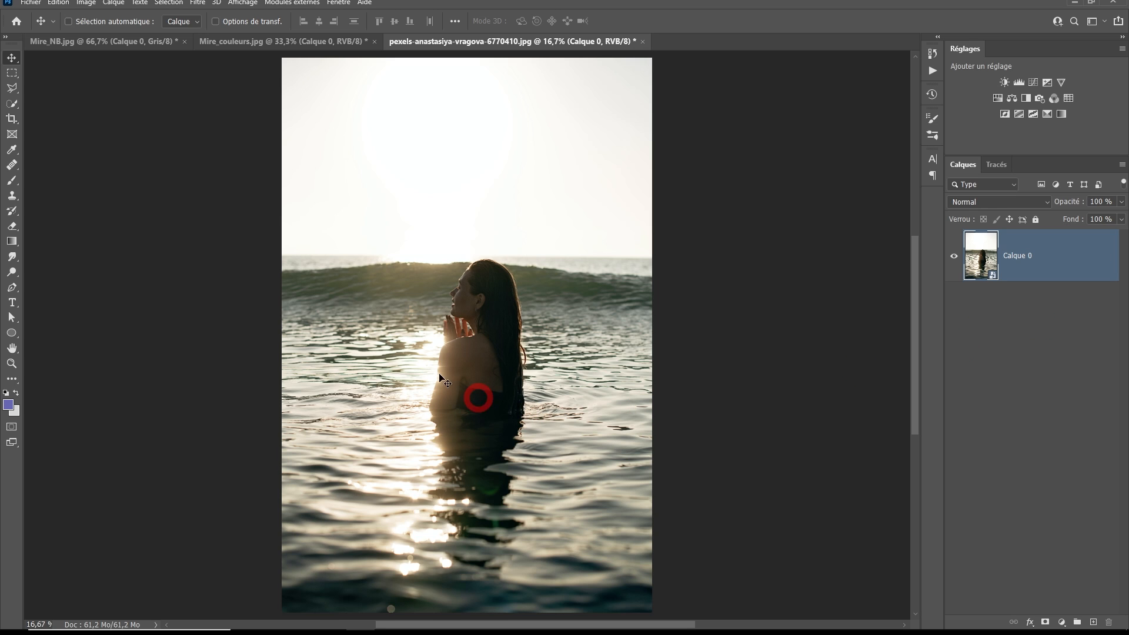
- Open Tons foncés/Tons clairs on the backlit photo and toggle the preview to compare before and after
{"action": "left_click", "coordinate": [87, 3]}
{"action": "mouse_move", "coordinate": [97, 31]}
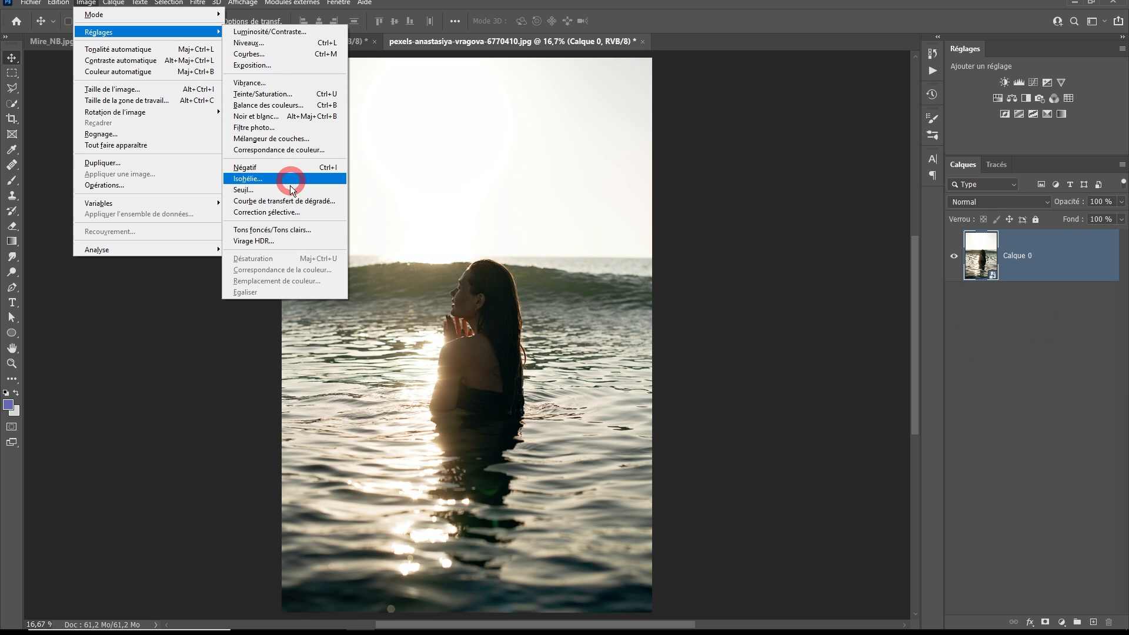
{"action": "left_click", "coordinate": [283, 236]}
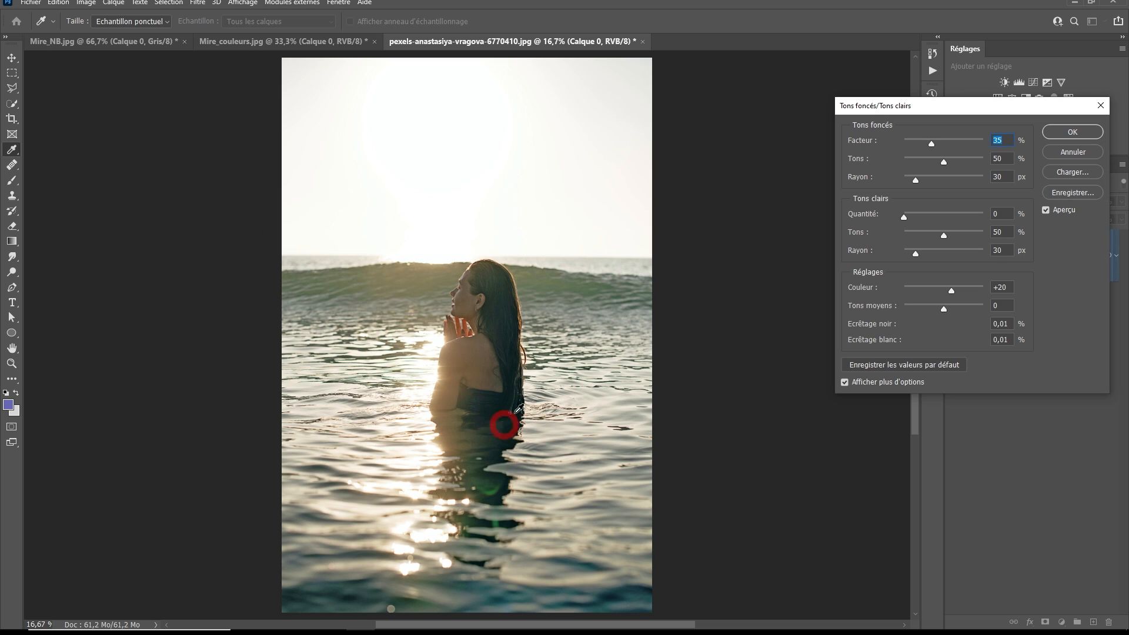
{"action": "scroll", "coordinate": [521, 319], "scroll_direction": "up", "scroll_amount": 2}
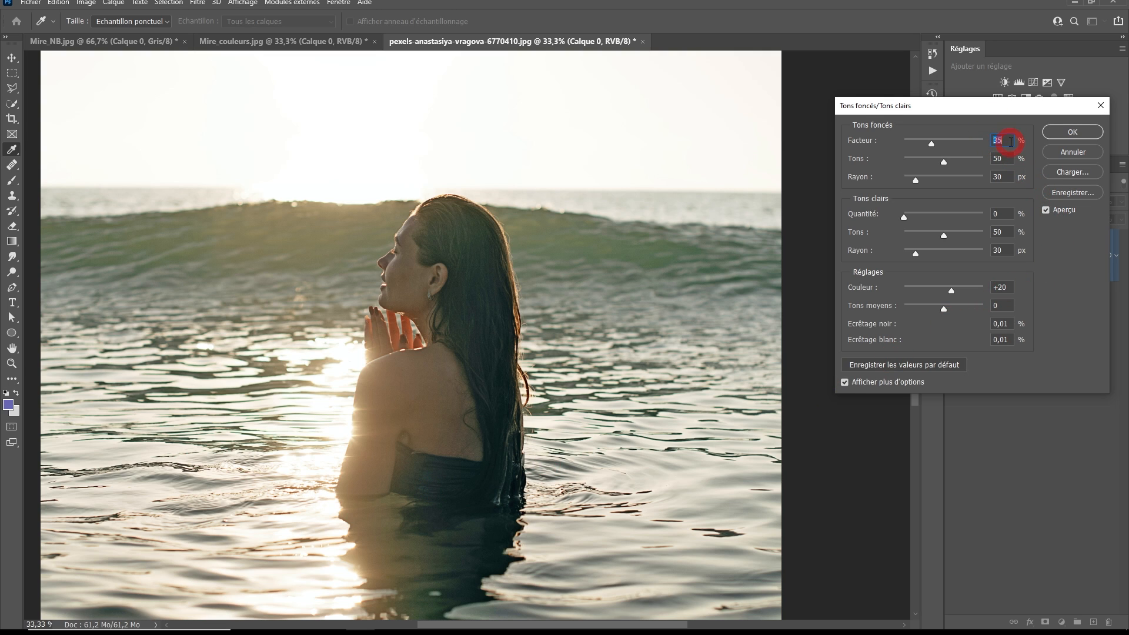
{"action": "left_click", "coordinate": [1047, 213]}
{"action": "left_click", "coordinate": [1047, 213]}
{"action": "left_click", "coordinate": [1047, 213]}
{"action": "left_click", "coordinate": [1047, 213]}
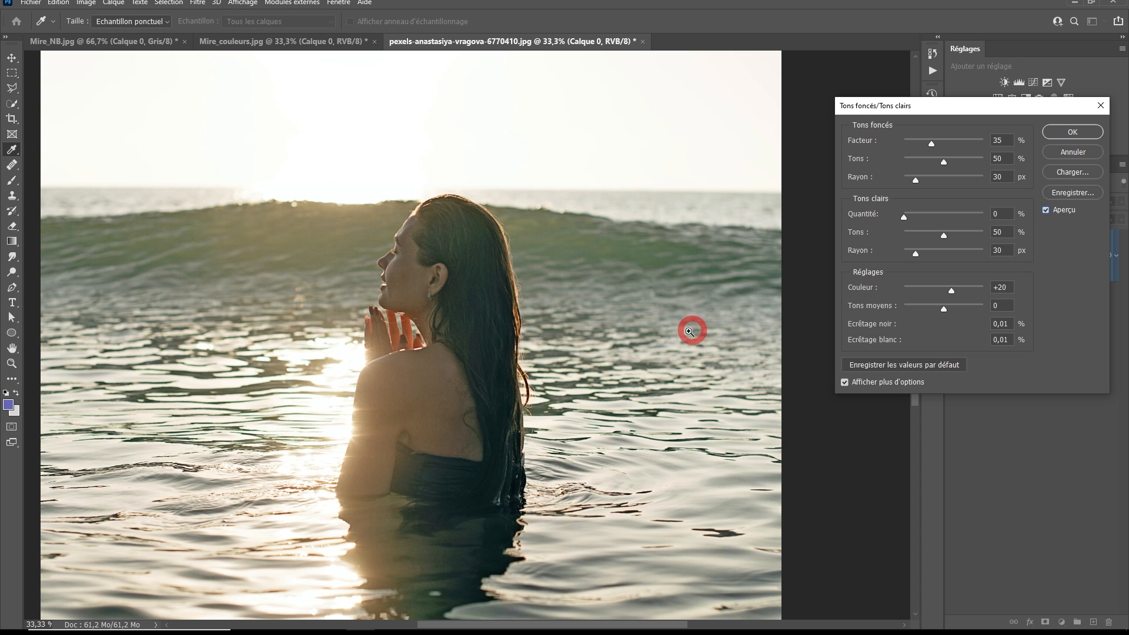
- Try the Tons foncés Facteur at 100 % and at 32 % on the whole photo
{"action": "left_click", "coordinate": [636, 346], "text": "alt"}
{"action": "left_click", "coordinate": [602, 381], "text": "alt"}
{"action": "left_click_drag", "start_coordinate": [602, 381], "coordinate": [482, 361]}
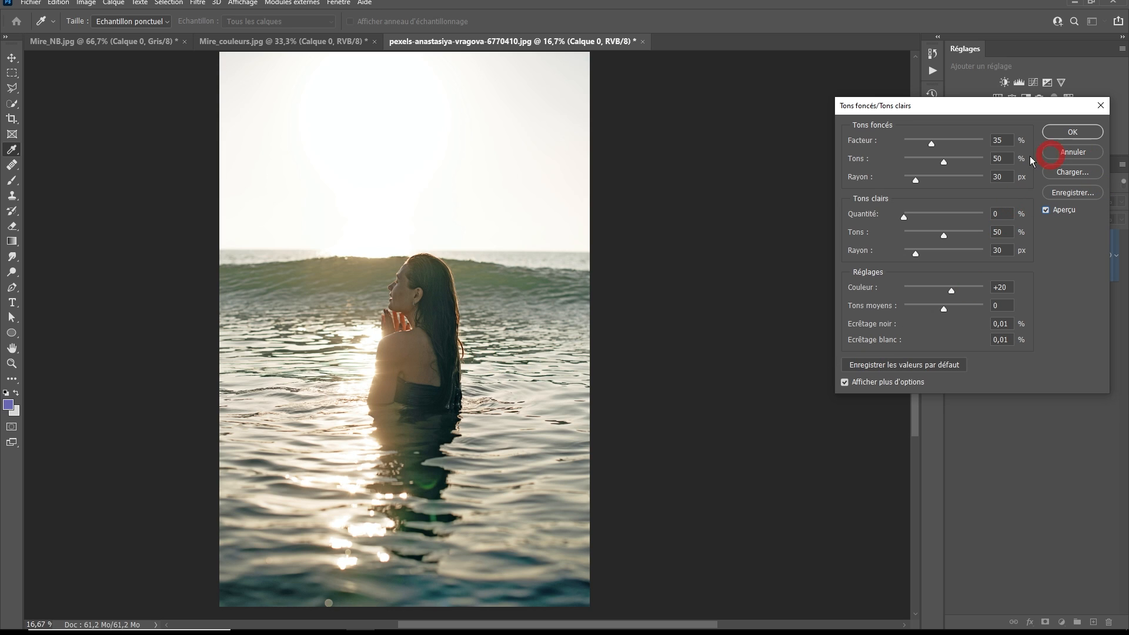
{"action": "left_click", "coordinate": [930, 144]}
{"action": "left_click_drag", "start_coordinate": [931, 144], "coordinate": [946, 265]}
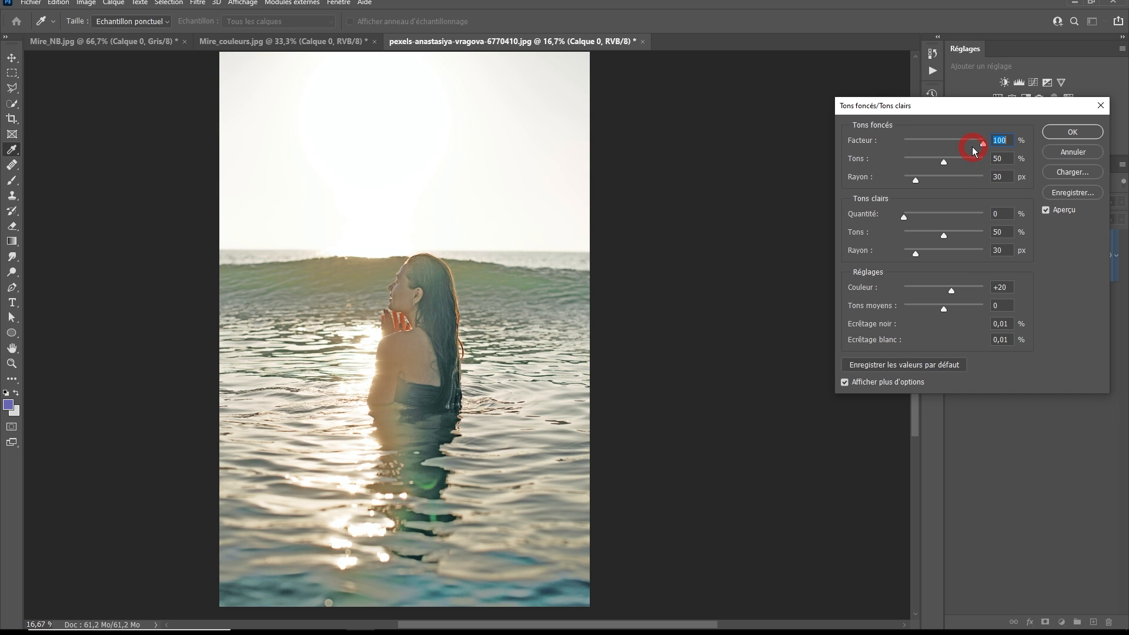
{"action": "left_click_drag", "start_coordinate": [972, 147], "coordinate": [928, 146]}
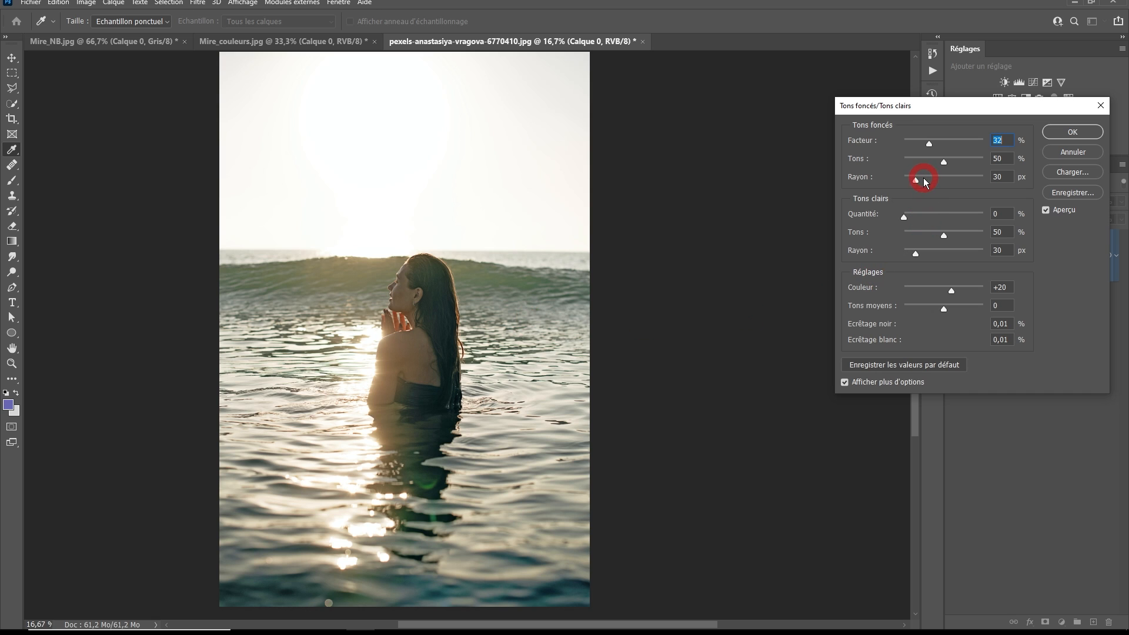
- Try a Tons foncés Rayon of 0 px with Facteur at 100 % and then 88 %
{"action": "left_click_drag", "start_coordinate": [913, 179], "coordinate": [855, 180]}
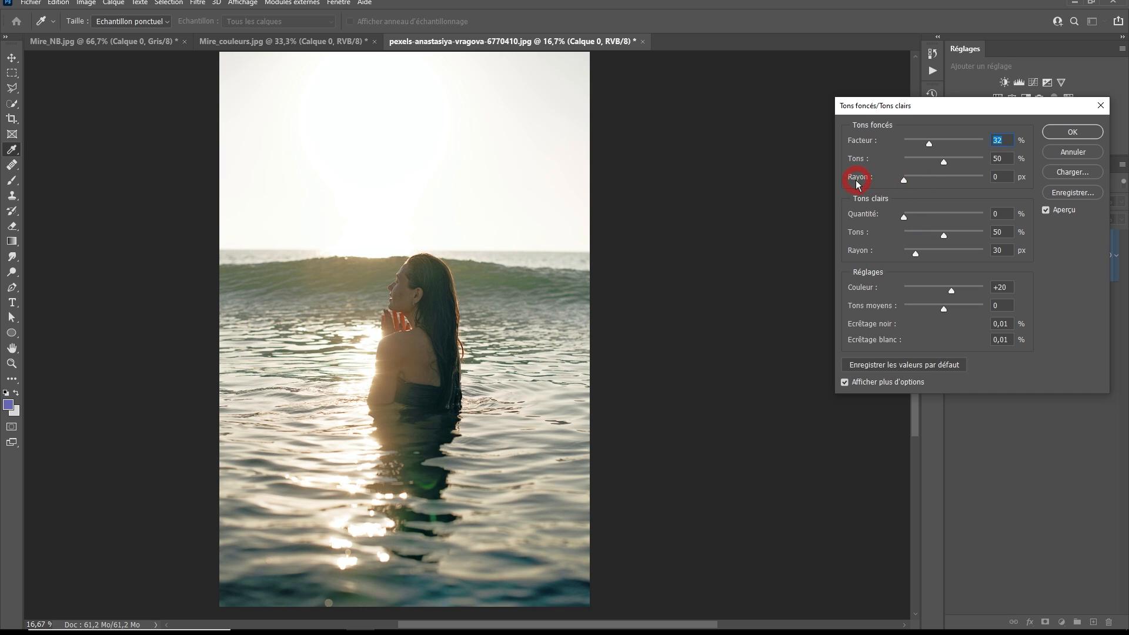
{"action": "left_click_drag", "start_coordinate": [953, 147], "coordinate": [982, 140]}
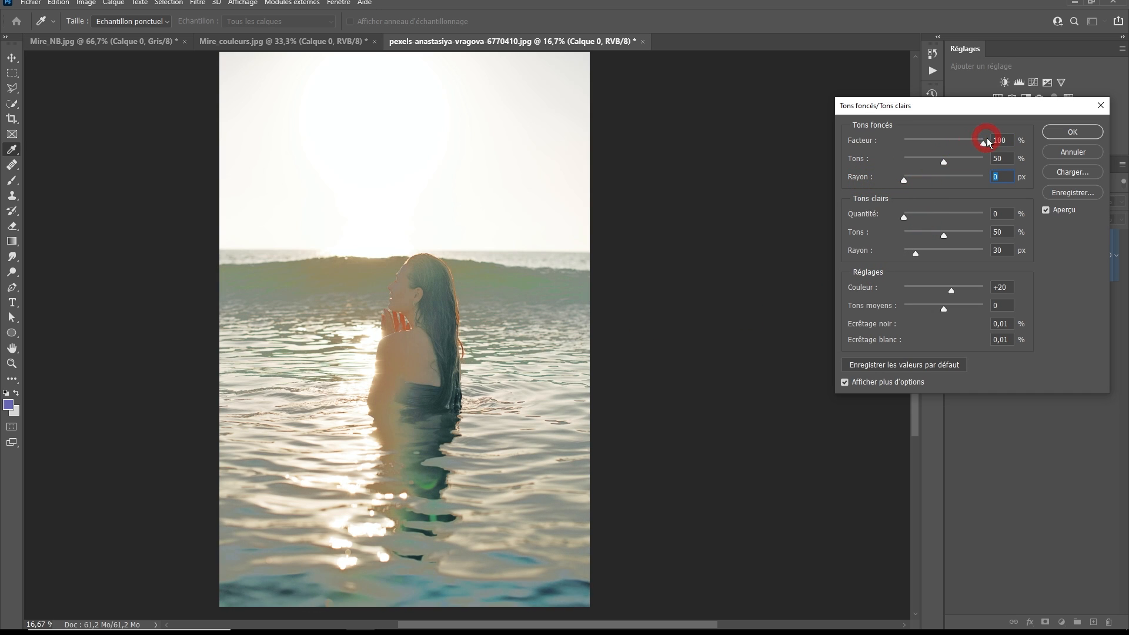
{"action": "left_click", "coordinate": [440, 356], "text": "ctrl"}
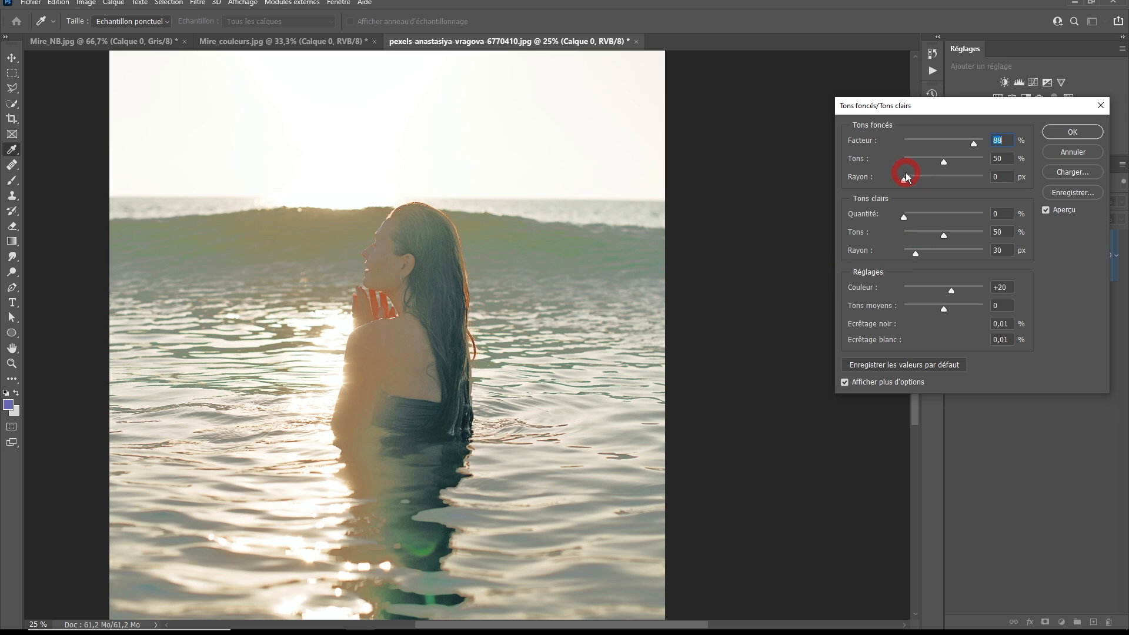
- Try the Tons foncés Rayon at 2500 px, then set Rayon to 85 px and Facteur to 38 %
{"action": "left_click_drag", "start_coordinate": [904, 178], "coordinate": [993, 194]}
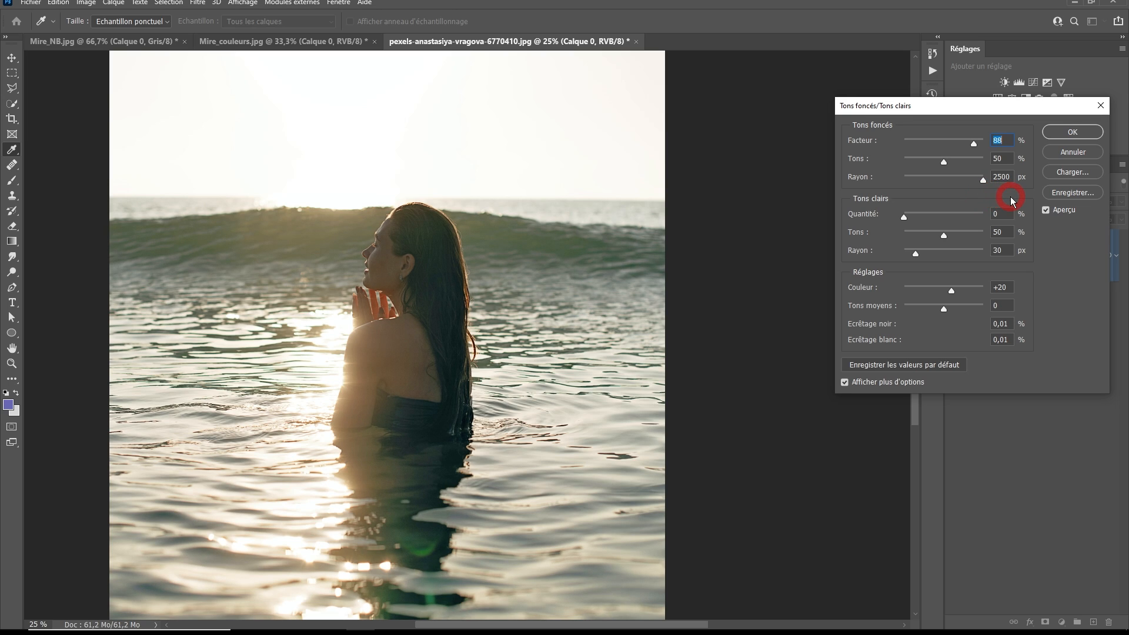
{"action": "left_click_drag", "start_coordinate": [1010, 196], "coordinate": [942, 194]}
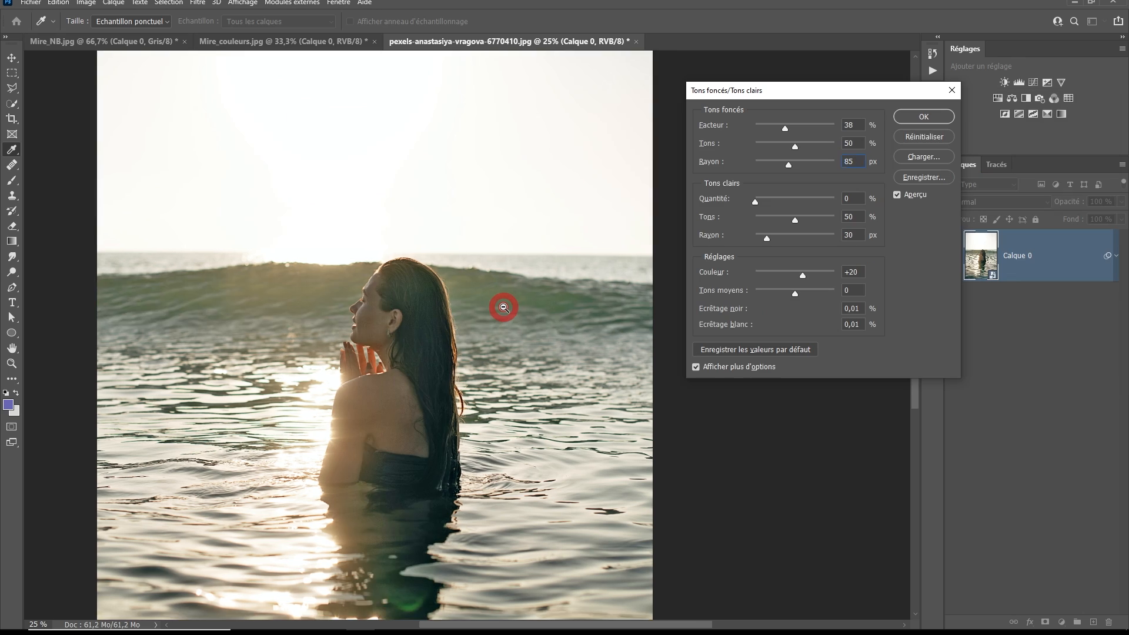
{"action": "left_click", "coordinate": [503, 307], "text": "alt"}
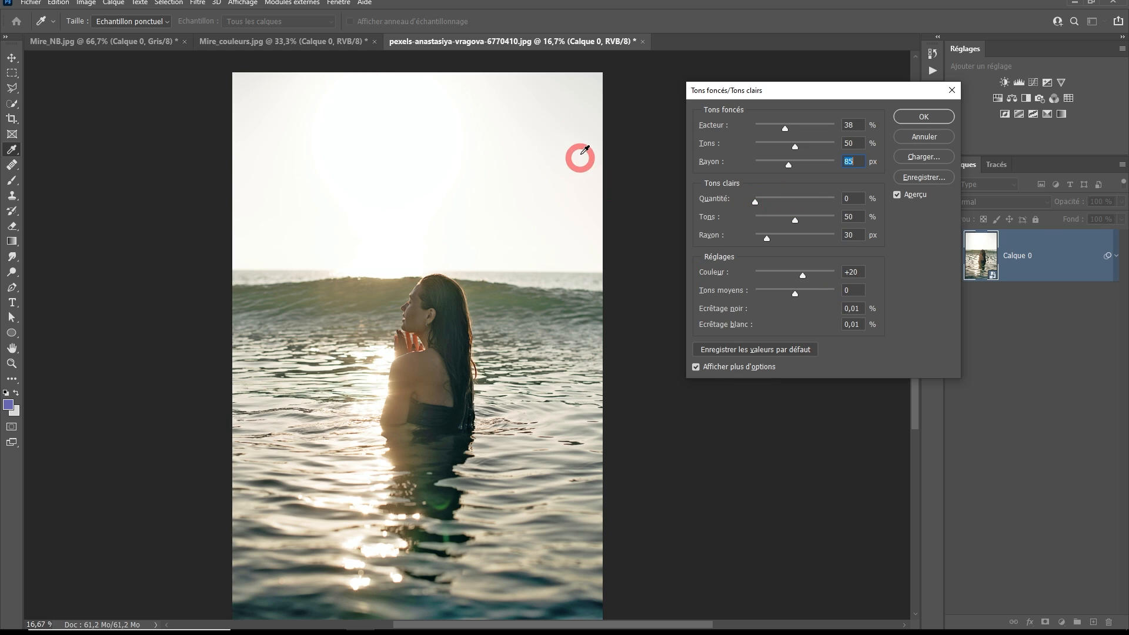
- Set the Tons clairs Quantité to 76 % and inspect the sky around the sun up close
{"action": "left_click_drag", "start_coordinate": [757, 201], "coordinate": [816, 205]}
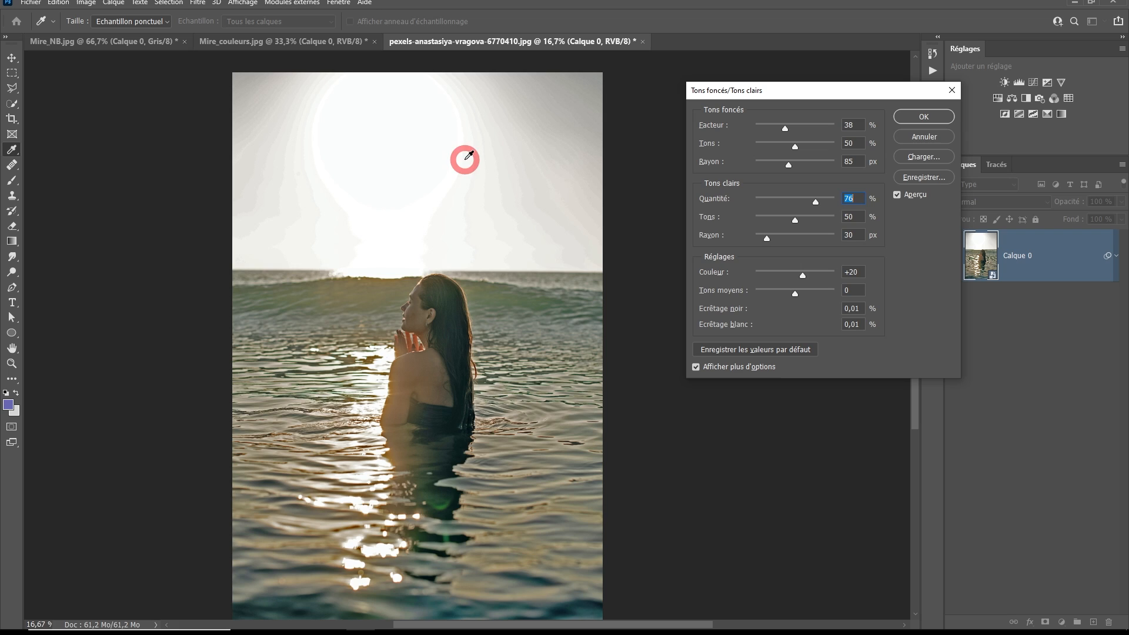
{"action": "scroll", "coordinate": [370, 157], "scroll_direction": "up", "scroll_amount": 2}
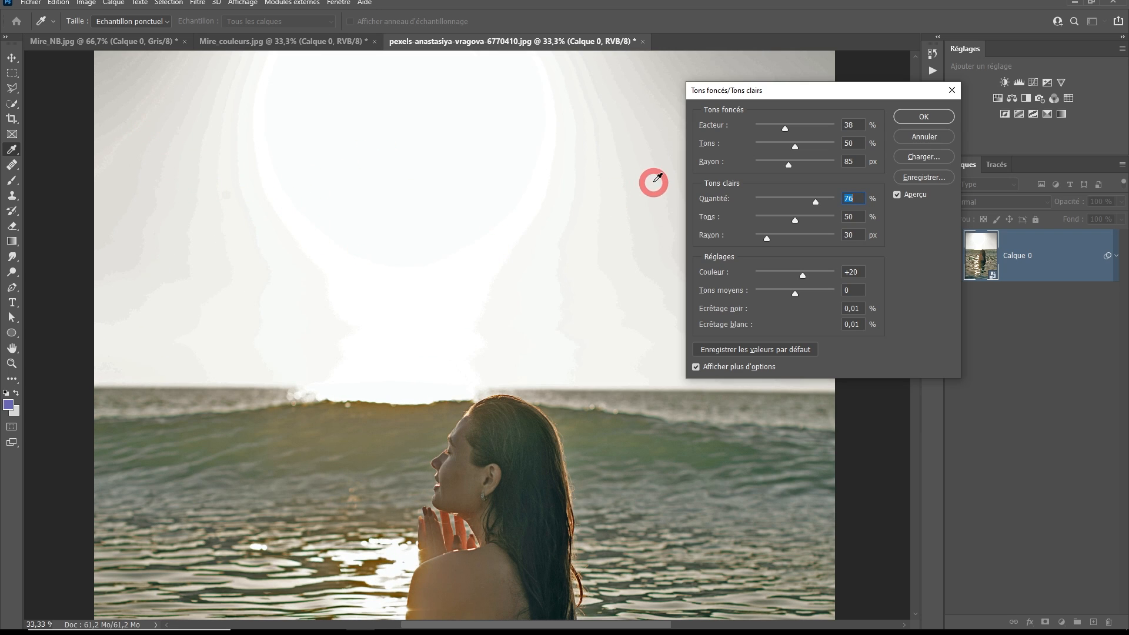
{"action": "left_click_drag", "start_coordinate": [656, 184], "coordinate": [512, 242]}
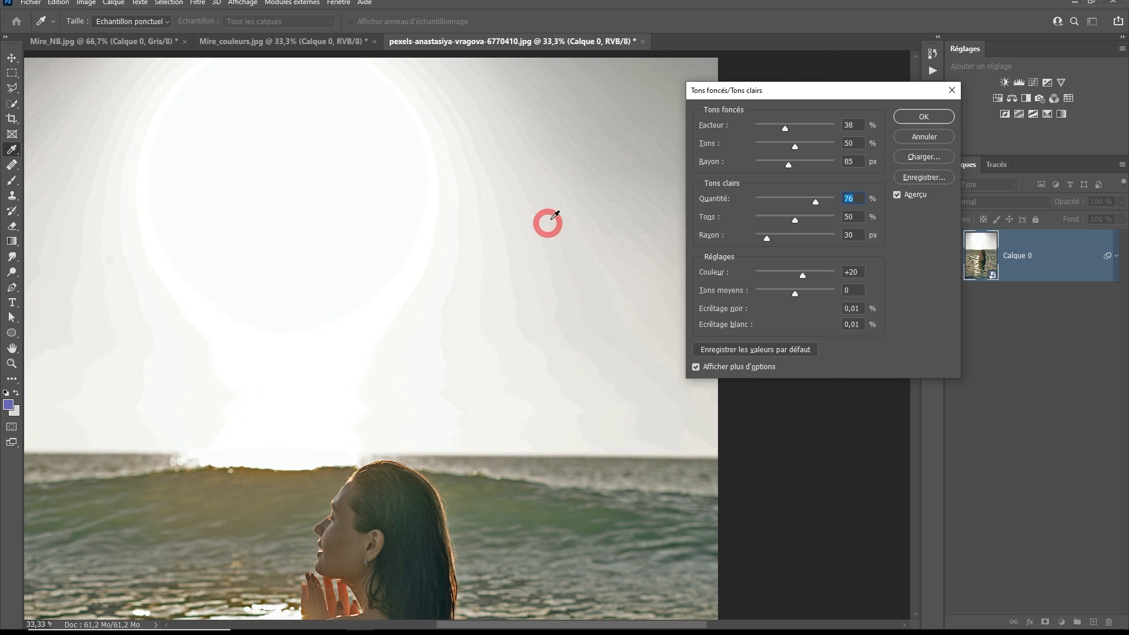
{"action": "left_click", "coordinate": [337, 299], "text": "alt"}
{"action": "left_click_drag", "start_coordinate": [372, 317], "coordinate": [387, 263]}
{"action": "left_click", "coordinate": [375, 268], "text": "alt"}
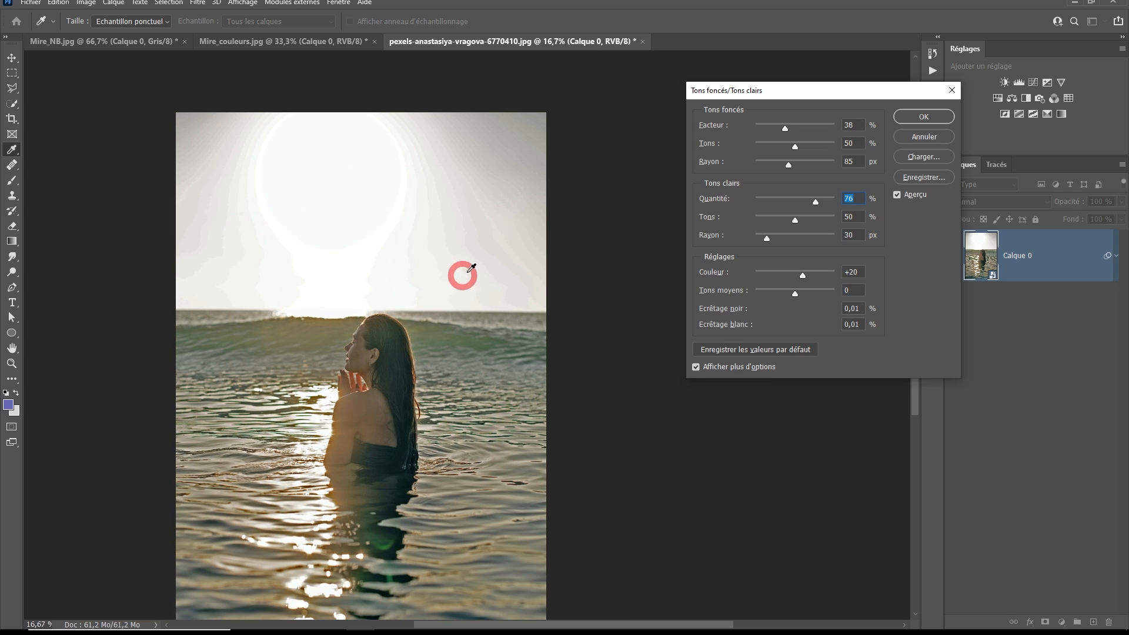
{"action": "left_click", "coordinate": [414, 325], "text": "ctrl"}
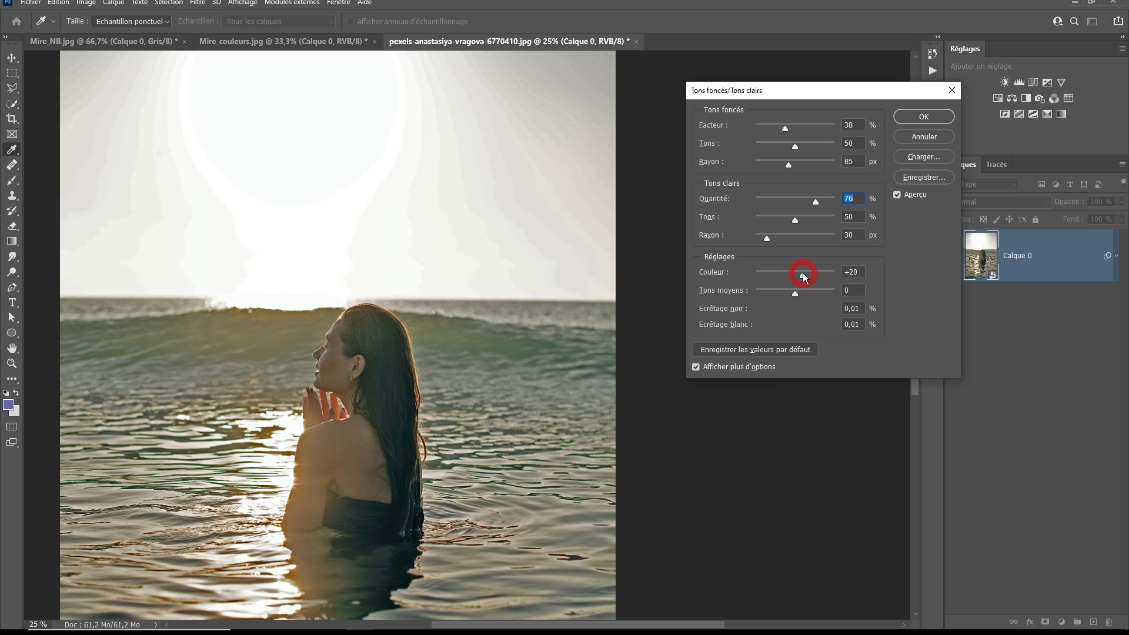
- Try Couleur at -100 while checking the woman's skin, then set it to +42
{"action": "left_click_drag", "start_coordinate": [802, 273], "coordinate": [705, 288]}
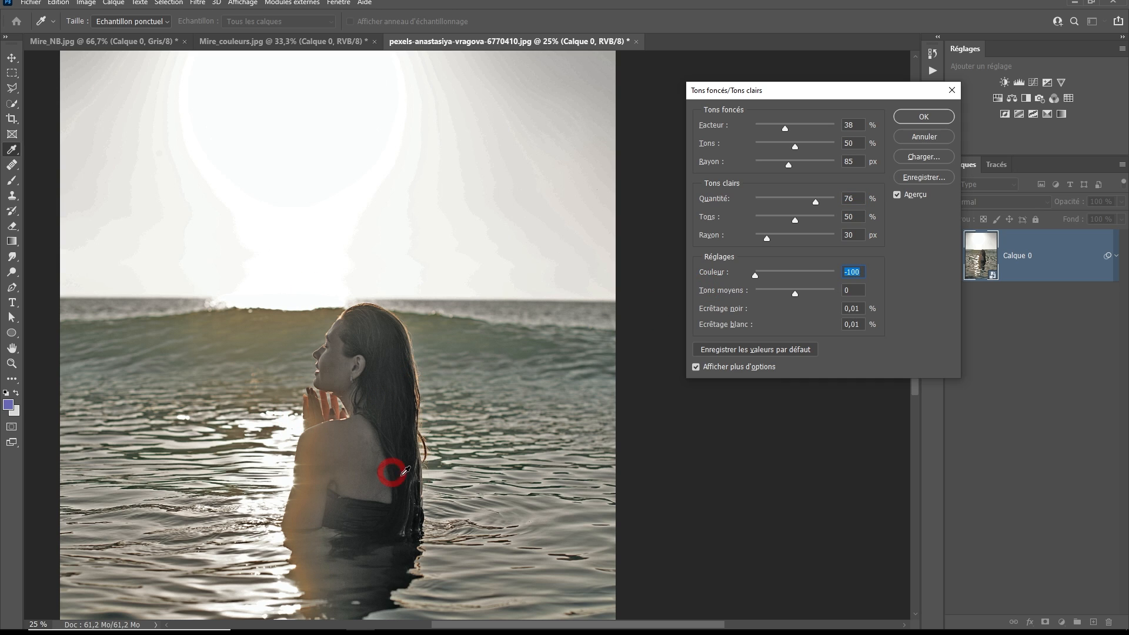
{"action": "left_click_drag", "start_coordinate": [331, 405], "coordinate": [392, 320]}
{"action": "left_click_drag", "start_coordinate": [754, 274], "coordinate": [811, 280]}
- Try Tons moyens at -100, set it to +1, and apply the Tons foncés/Tons clairs adjustment
{"action": "left_click_drag", "start_coordinate": [793, 289], "coordinate": [468, 345]}
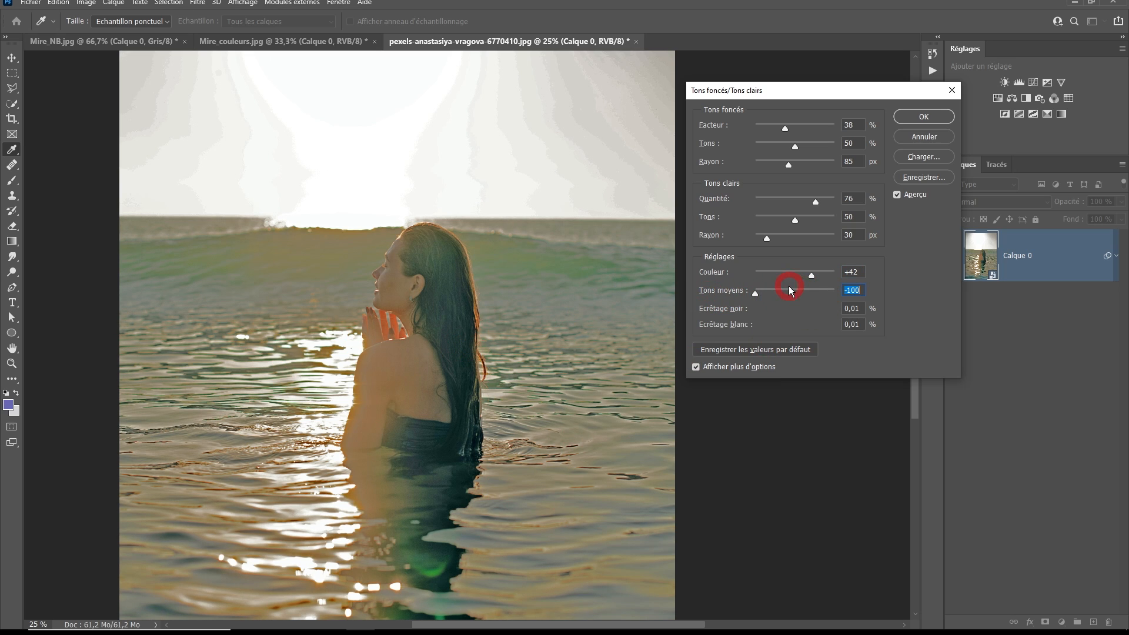
{"action": "left_click_drag", "start_coordinate": [789, 288], "coordinate": [795, 291]}
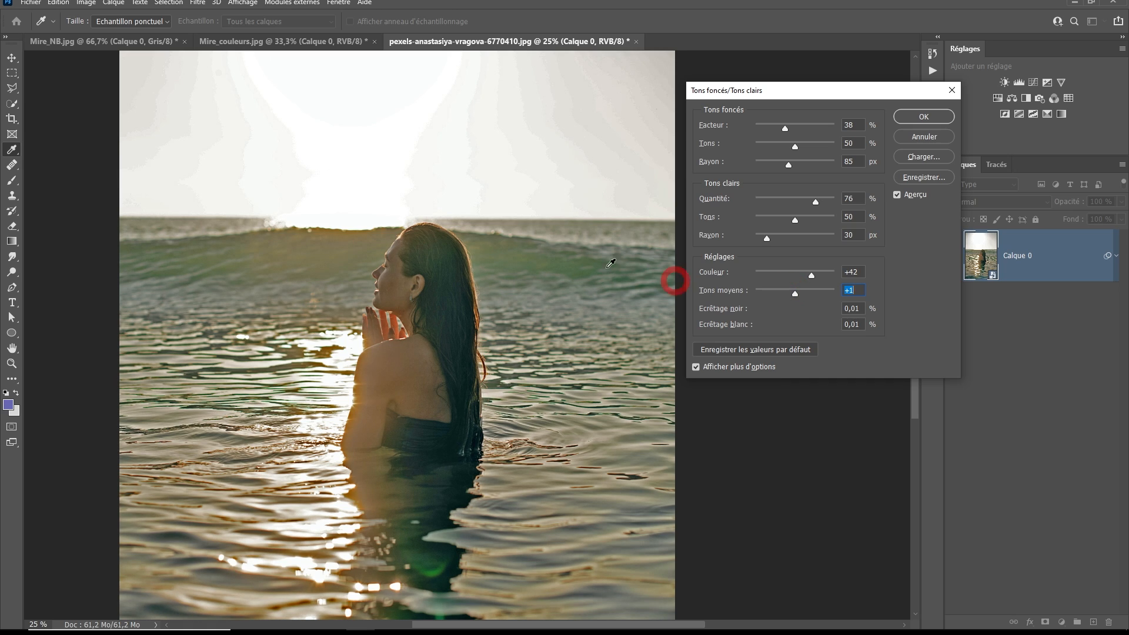
{"action": "left_click", "coordinate": [536, 245], "text": "alt"}
{"action": "left_click_drag", "start_coordinate": [537, 245], "coordinate": [501, 330]}
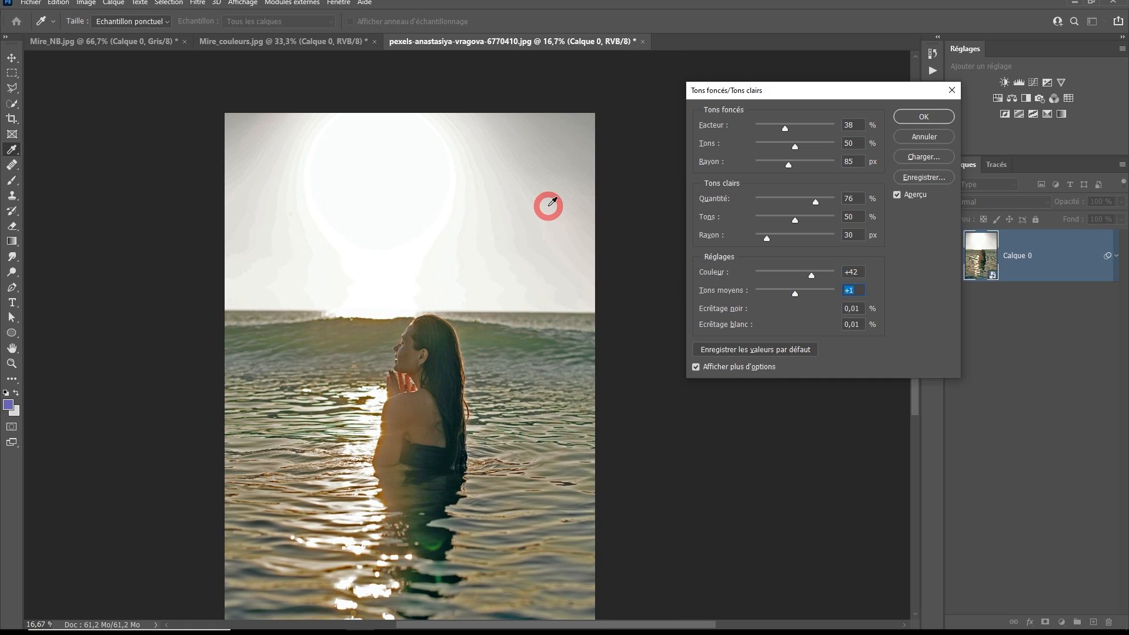
{"action": "left_click", "coordinate": [464, 356], "text": "ctrl"}
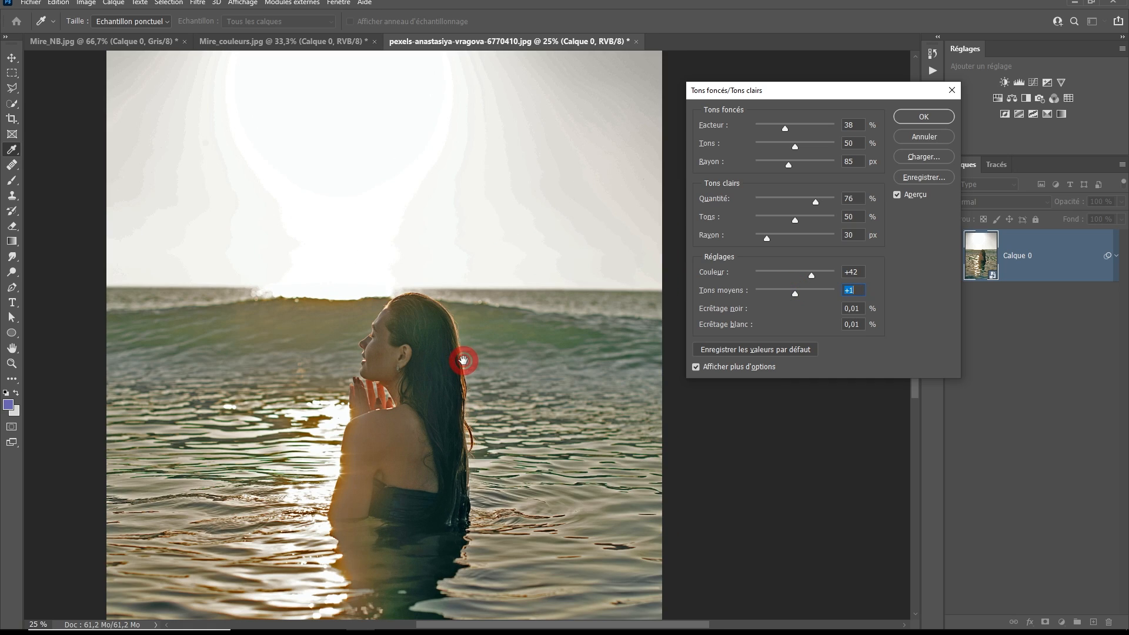
{"action": "left_click", "coordinate": [923, 118]}
{"action": "key", "text": "v"}
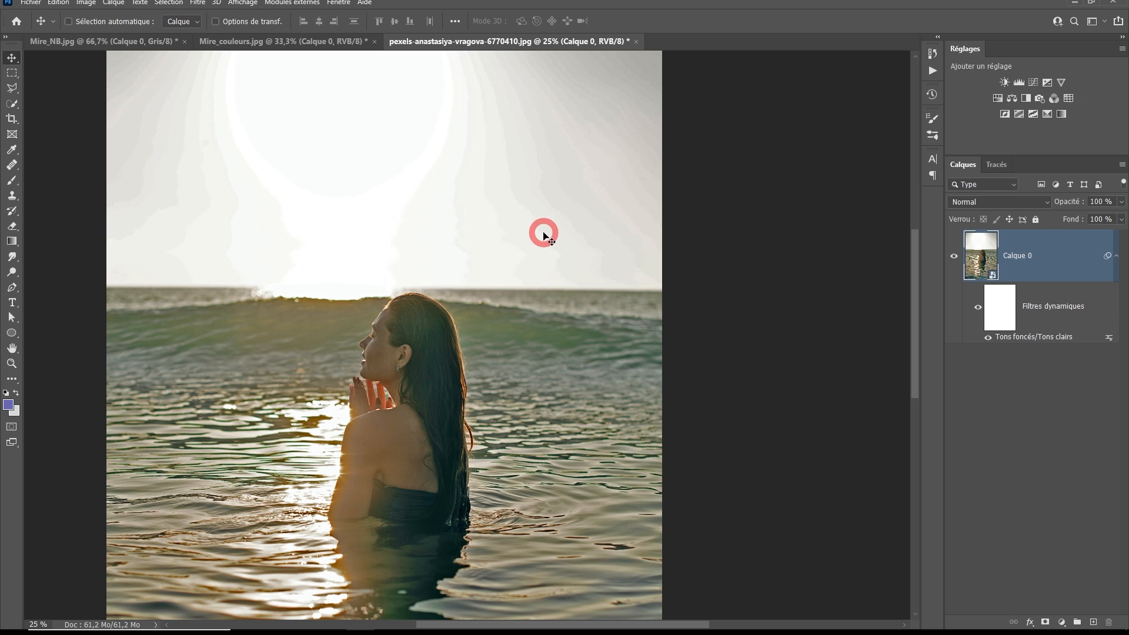
- Convert the document to 16 bits/couche and accept the notice about active smart filters
{"action": "left_click_drag", "start_coordinate": [303, 157], "coordinate": [308, 249]}
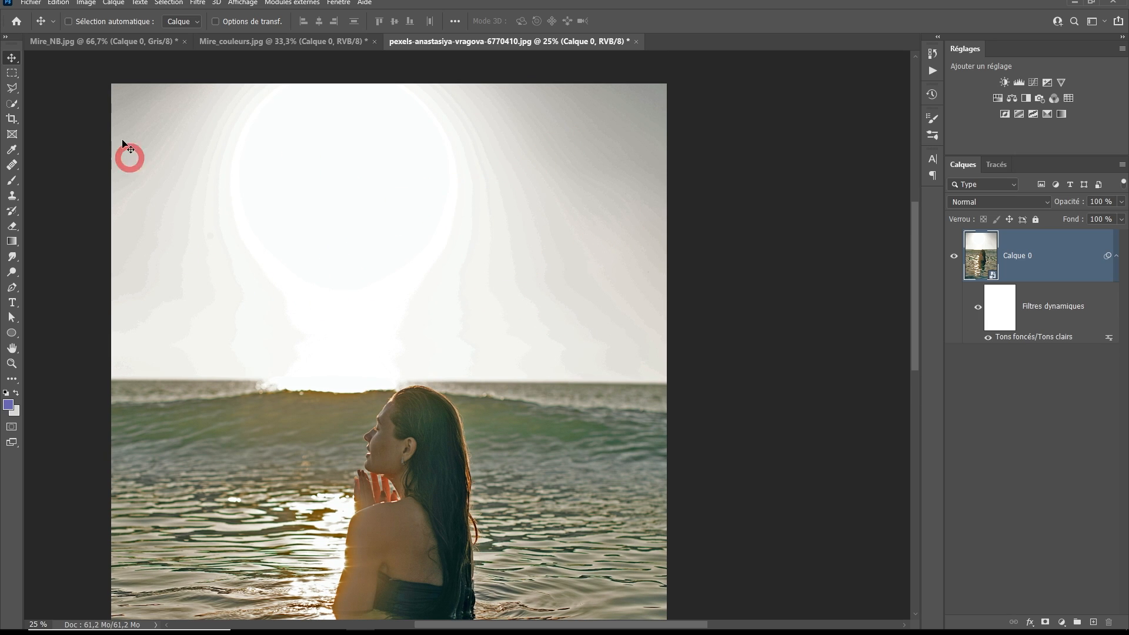
{"action": "left_click", "coordinate": [89, 4]}
{"action": "mouse_move", "coordinate": [100, 15]}
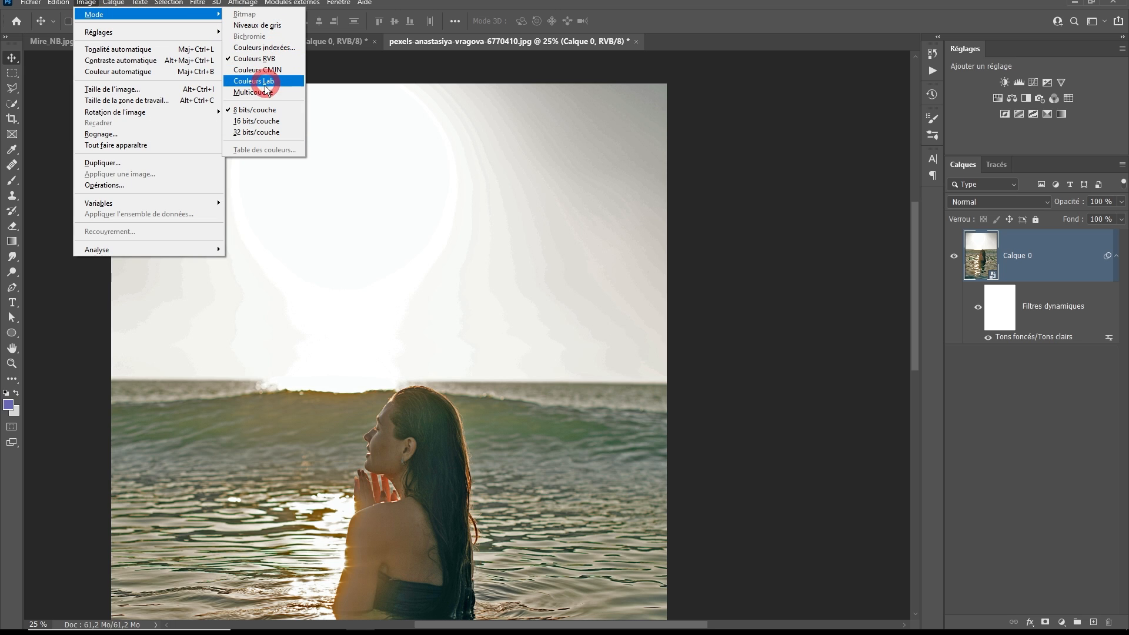
{"action": "left_click", "coordinate": [259, 120]}
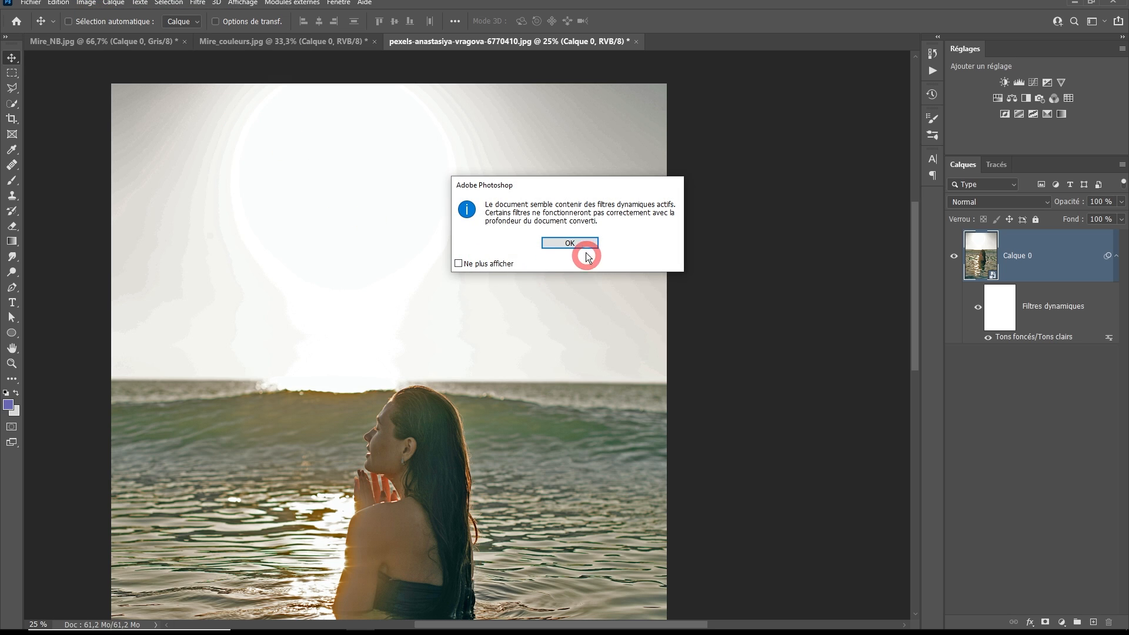
{"action": "left_click", "coordinate": [573, 245]}
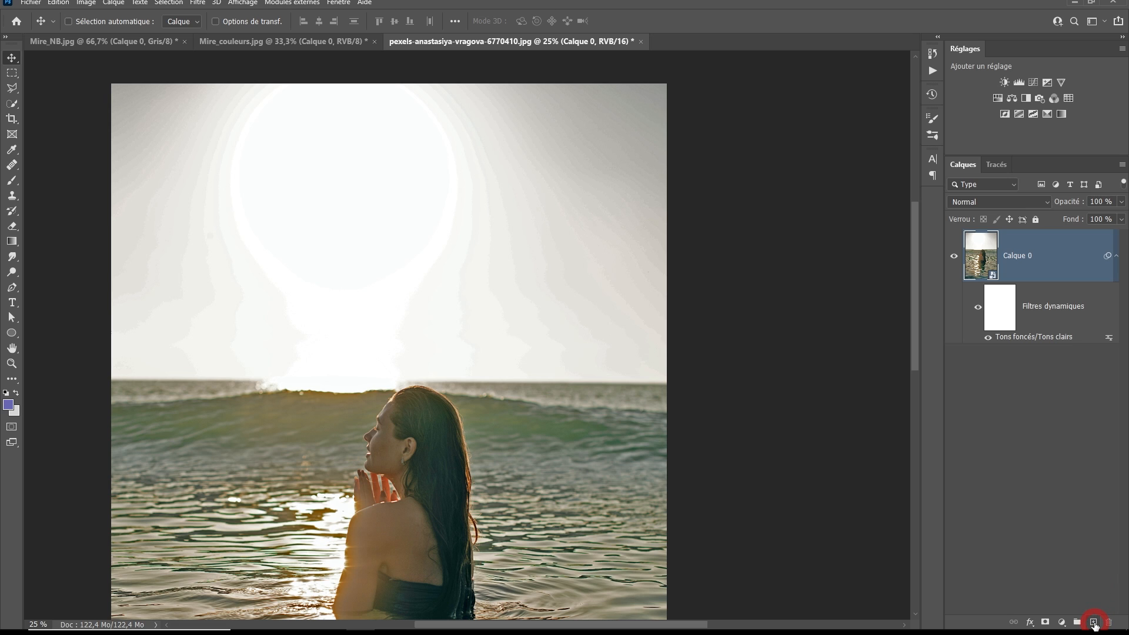
- Add a new layer, stamp all visible layers into it, and convert it to a smart object
{"action": "left_click", "coordinate": [1093, 622]}
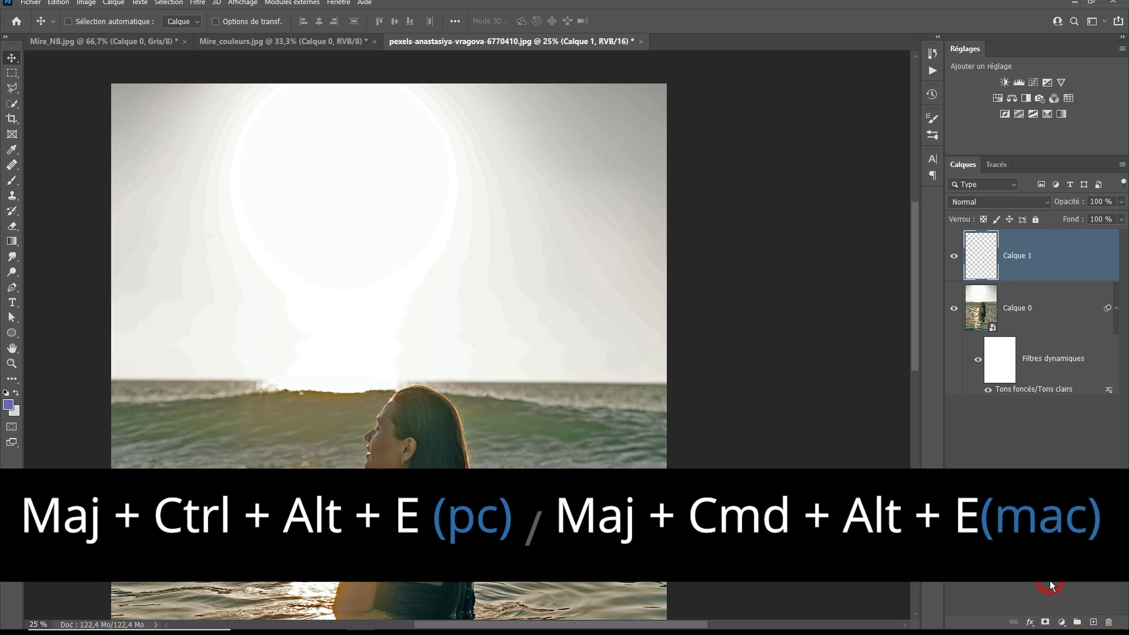
{"action": "key", "text": "shift+ctrl+alt+e"}
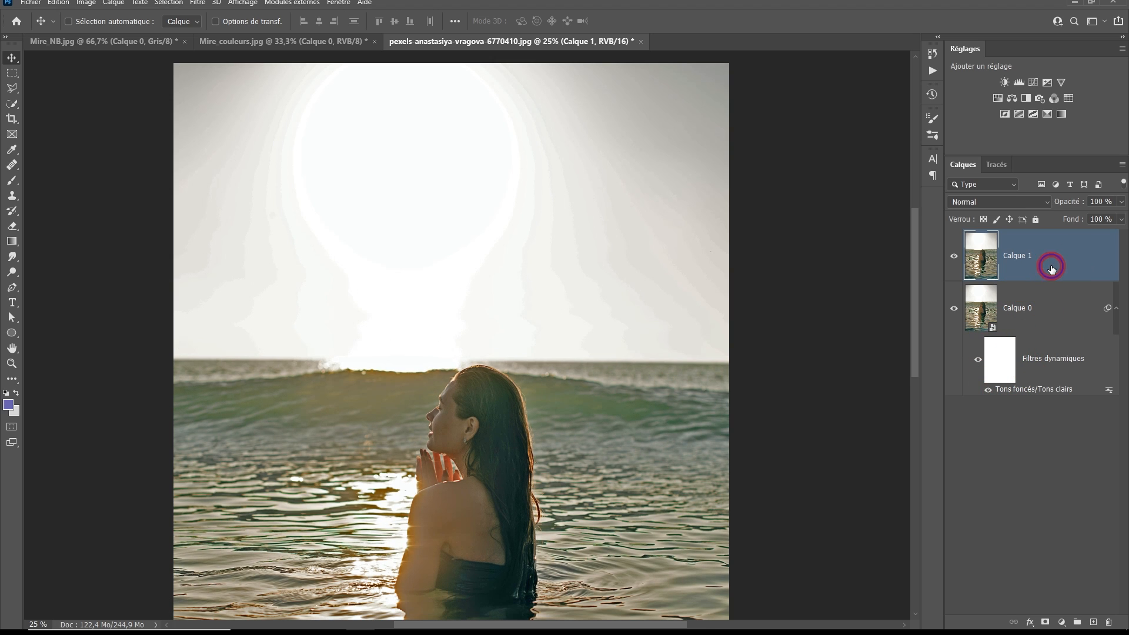
{"action": "right_click", "coordinate": [1051, 268]}
{"action": "left_click", "coordinate": [937, 292]}
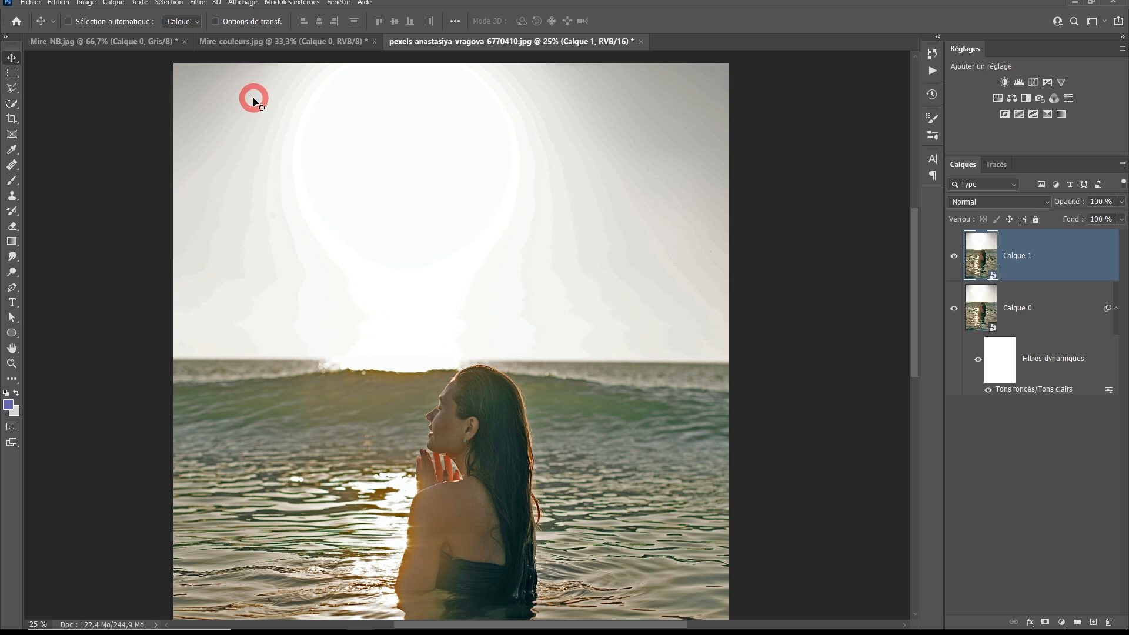
- Apply Flou de surface to the stamped smart object with Rayon 100 pixels, trying Seuil 2 before setting it to 24 niveaux
{"action": "left_click", "coordinate": [198, 3]}
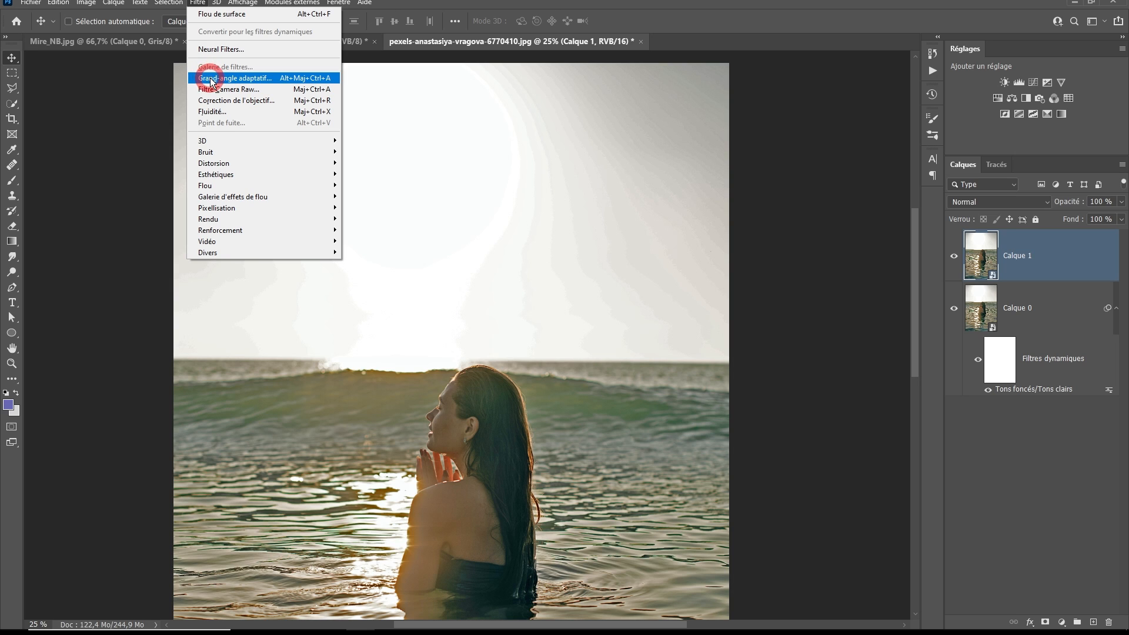
{"action": "mouse_move", "coordinate": [234, 187]}
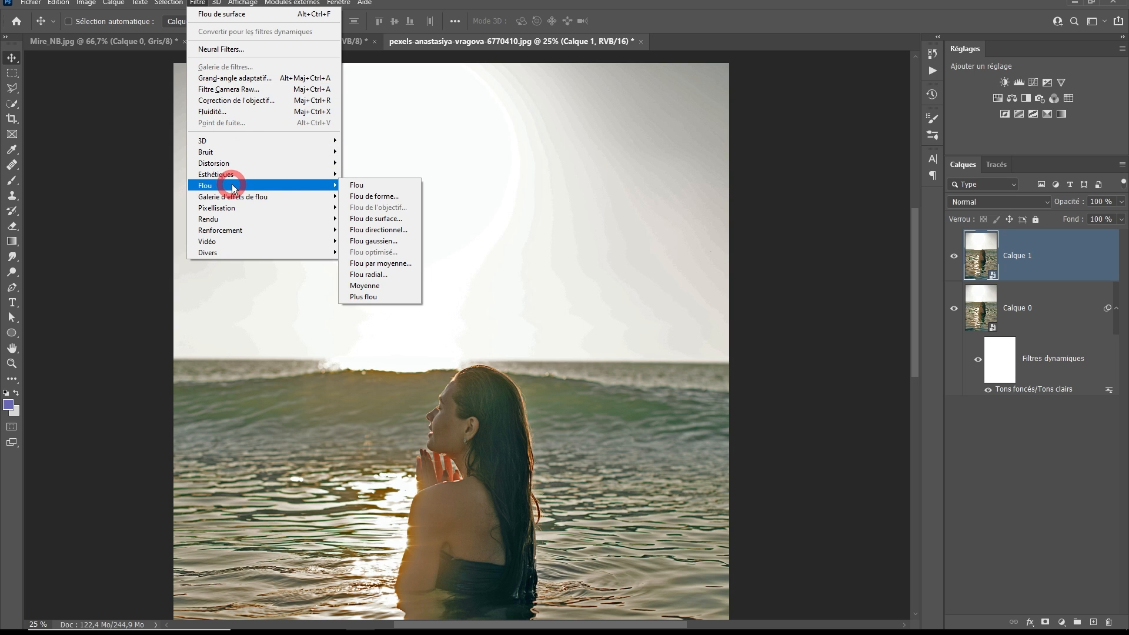
{"action": "left_click", "coordinate": [389, 219]}
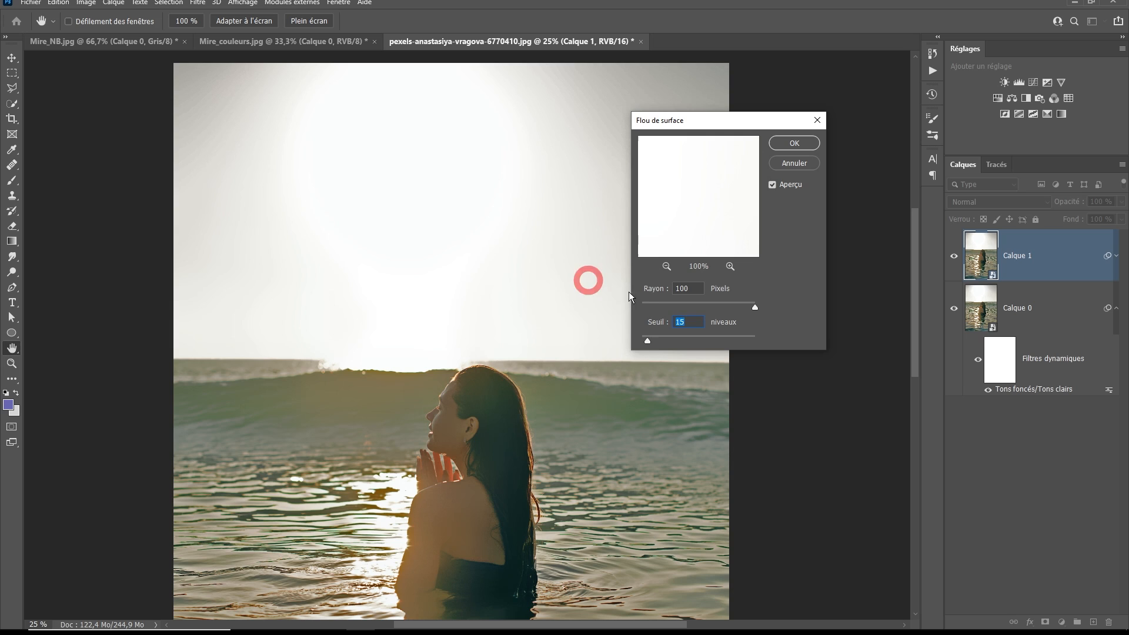
{"action": "left_click", "coordinate": [640, 342]}
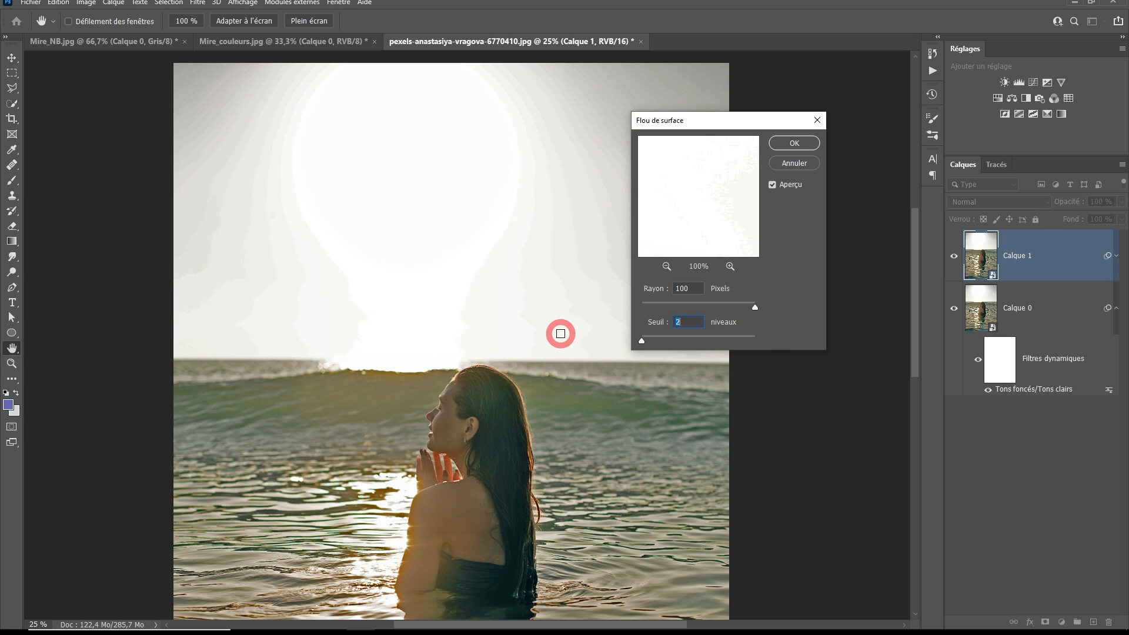
{"action": "left_click", "coordinate": [641, 341]}
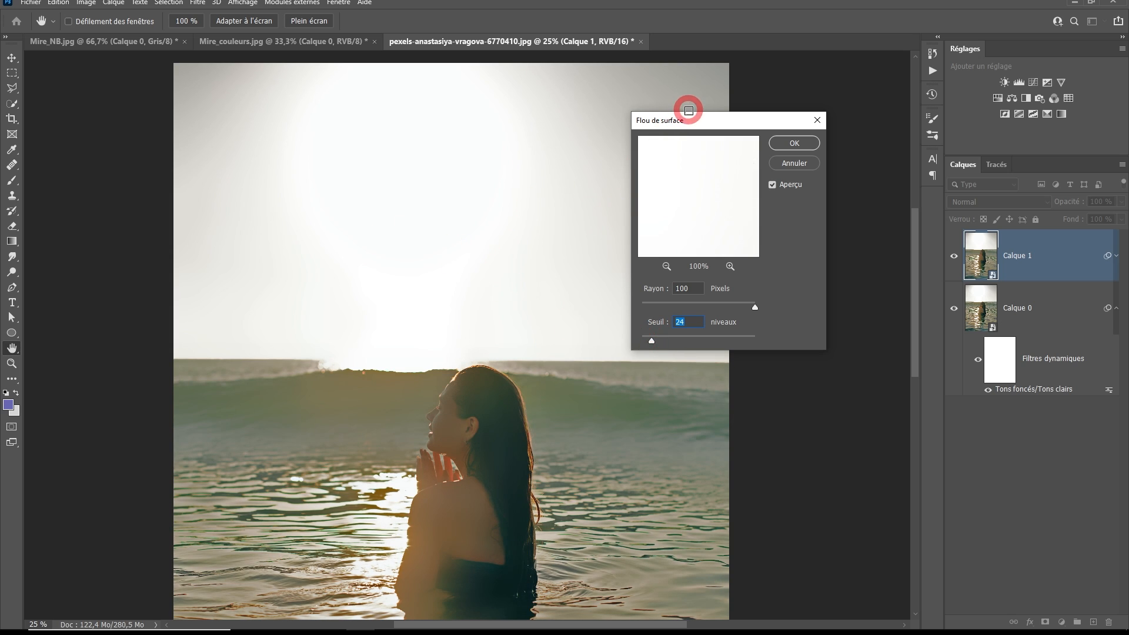
{"action": "left_click_drag", "start_coordinate": [688, 112], "coordinate": [760, 120]}
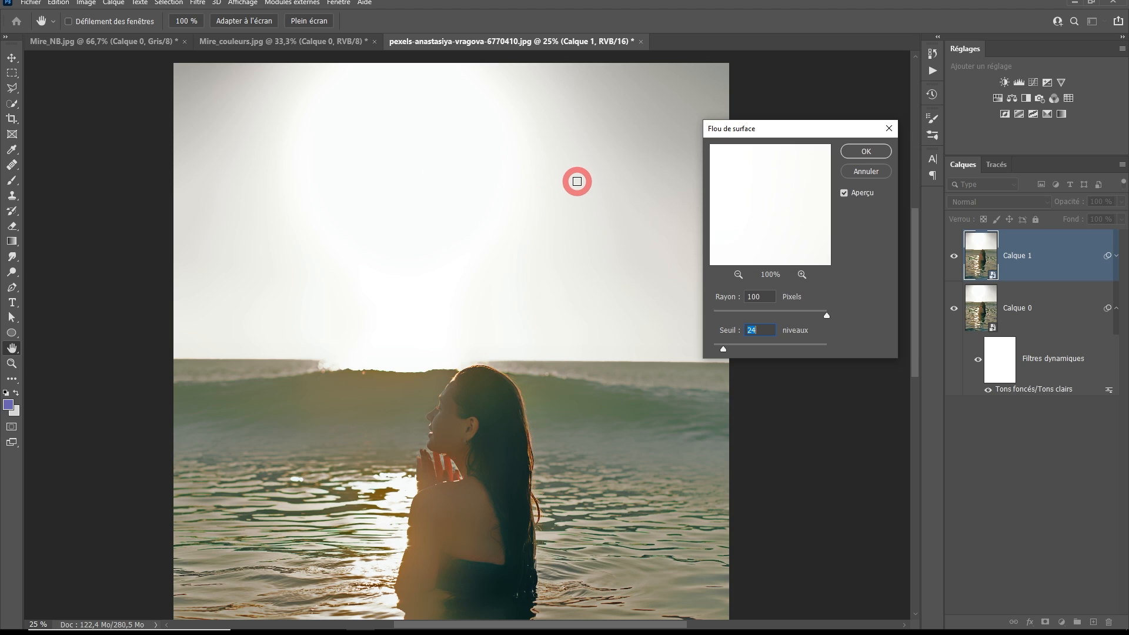
{"action": "left_click", "coordinate": [861, 152]}
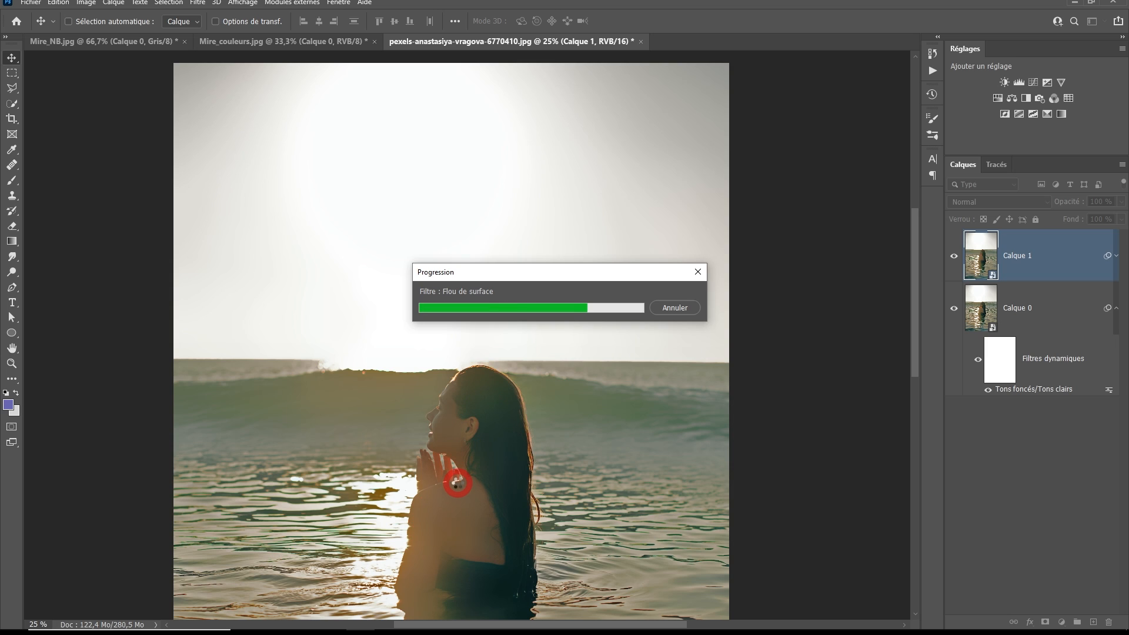
- Add a layer mask to Calque 1 and brush black at 13 % opacity over the woman's body and nearby water
{"action": "left_click", "coordinate": [1044, 622]}
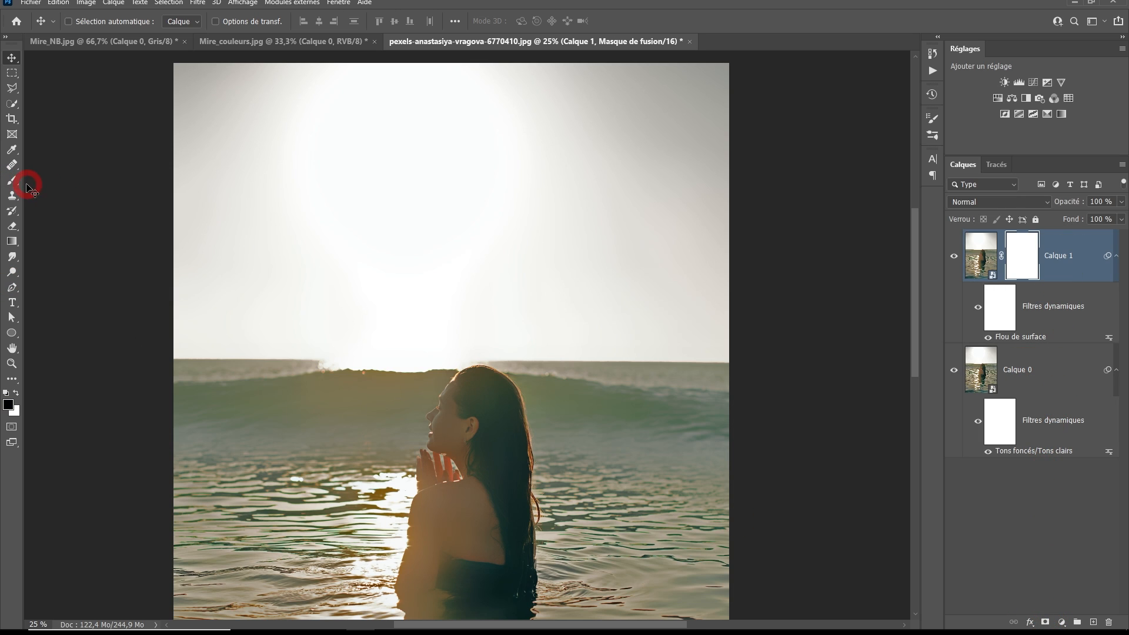
{"action": "key", "text": "b"}
{"action": "left_click_drag", "start_coordinate": [378, 396], "coordinate": [383, 207]}
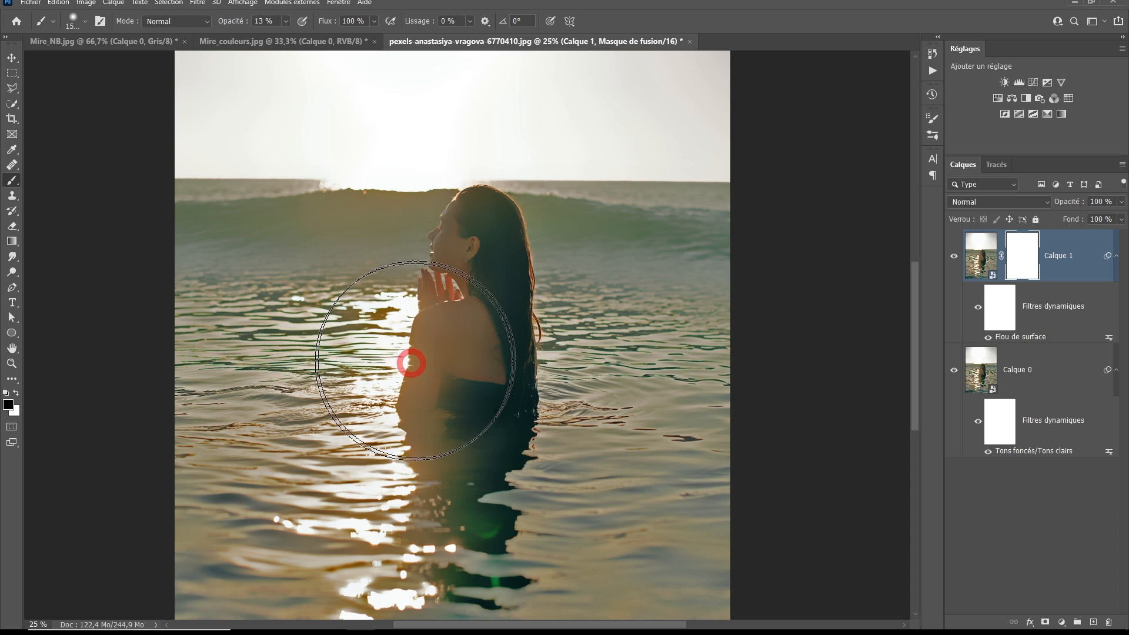
{"action": "mouse_move", "coordinate": [410, 363]}
{"action": "left_mouse_down"}
{"action": "mouse_move", "coordinate": [446, 335]}
{"action": "mouse_move", "coordinate": [488, 346]}
{"action": "mouse_move", "coordinate": [502, 394]}
{"action": "mouse_move", "coordinate": [467, 421]}
{"action": "mouse_move", "coordinate": [442, 404]}
{"action": "left_mouse_up"}
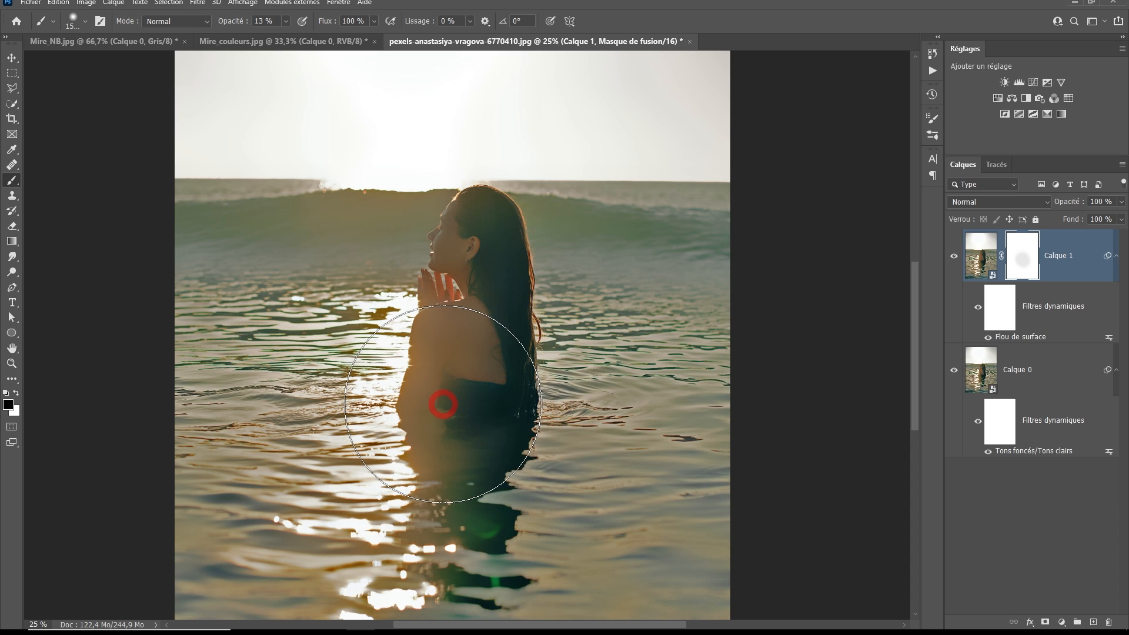
- Raise the brush opacity to 51 % and paint black on Calque 1's mask over the woman and the whole sea
{"action": "left_click_drag", "start_coordinate": [234, 23], "coordinate": [248, 24]}
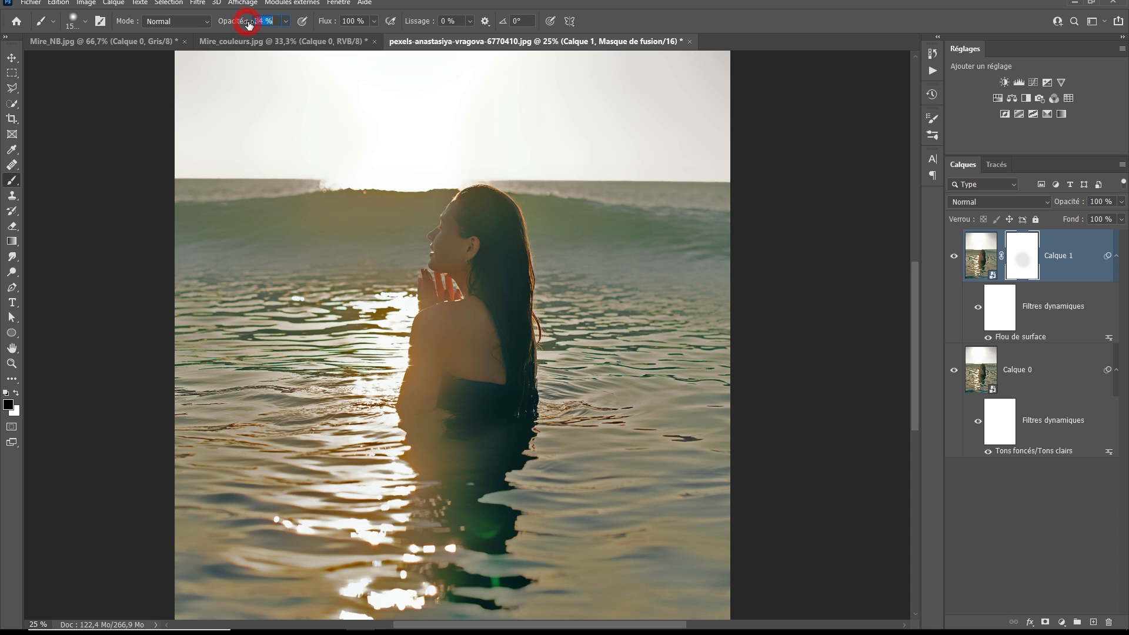
{"action": "mouse_move", "coordinate": [470, 312]}
{"action": "left_mouse_down"}
{"action": "mouse_move", "coordinate": [496, 329]}
{"action": "mouse_move", "coordinate": [453, 335]}
{"action": "mouse_move", "coordinate": [487, 310]}
{"action": "mouse_move", "coordinate": [454, 284]}
{"action": "mouse_move", "coordinate": [460, 277]}
{"action": "mouse_move", "coordinate": [451, 285]}
{"action": "mouse_move", "coordinate": [661, 298]}
{"action": "mouse_move", "coordinate": [266, 284]}
{"action": "mouse_move", "coordinate": [280, 272]}
{"action": "mouse_move", "coordinate": [264, 272]}
{"action": "mouse_move", "coordinate": [495, 276]}
{"action": "mouse_move", "coordinate": [400, 531]}
{"action": "mouse_move", "coordinate": [239, 529]}
{"action": "left_mouse_up"}
{"action": "key", "text": "ctrl+minus"}
{"action": "mouse_move", "coordinate": [672, 505]}
{"action": "left_mouse_down"}
{"action": "mouse_move", "coordinate": [245, 554]}
{"action": "mouse_move", "coordinate": [433, 357]}
{"action": "mouse_move", "coordinate": [368, 341]}
{"action": "mouse_move", "coordinate": [408, 308]}
{"action": "mouse_move", "coordinate": [460, 295]}
{"action": "mouse_move", "coordinate": [332, 289]}
{"action": "mouse_move", "coordinate": [315, 421]}
{"action": "left_mouse_up"}
{"action": "key", "text": "ctrl+minus"}
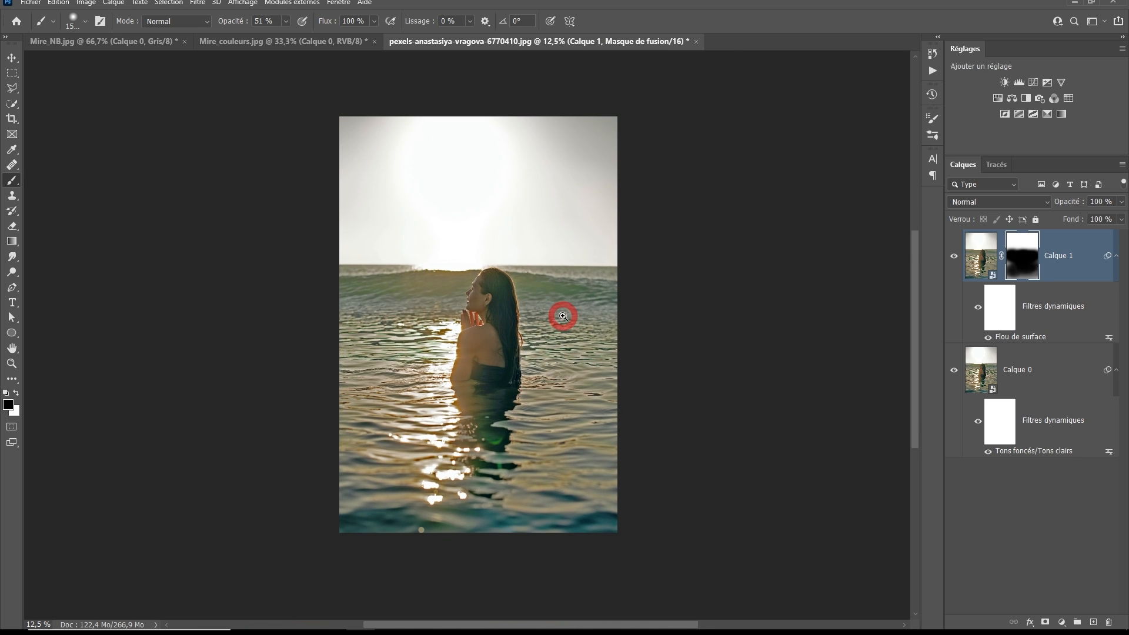
- Compare the photo with and without Calque 1 and Calque 0's smart filters, then show both again and examine the full image
{"action": "key", "text": "ctrl+plus"}
{"action": "left_click", "coordinate": [954, 256]}
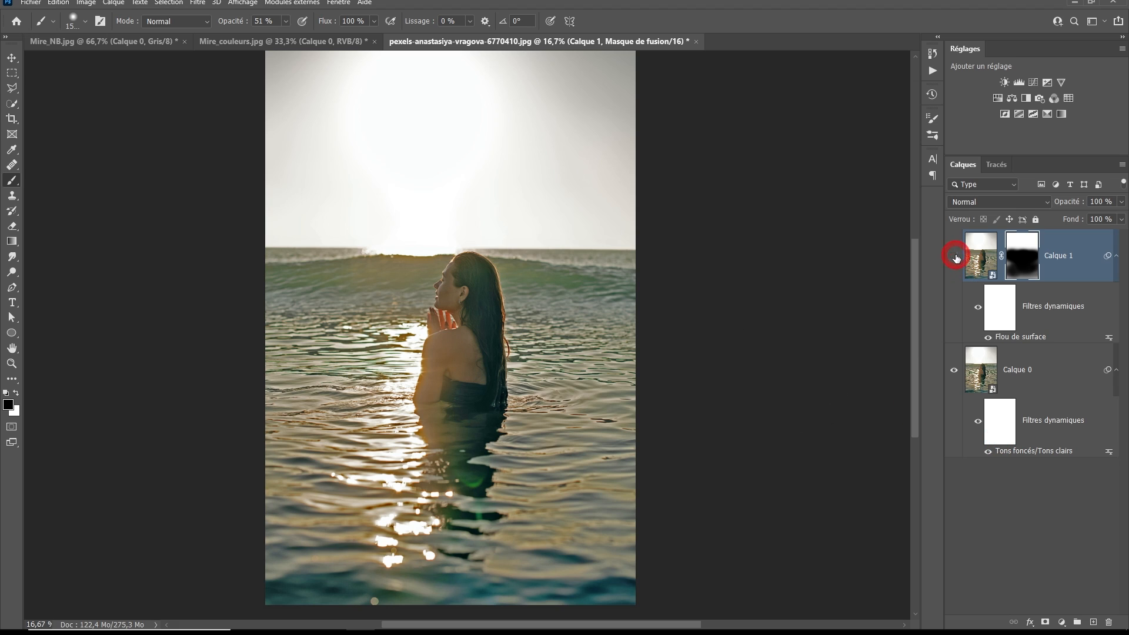
{"action": "left_click", "coordinate": [978, 421]}
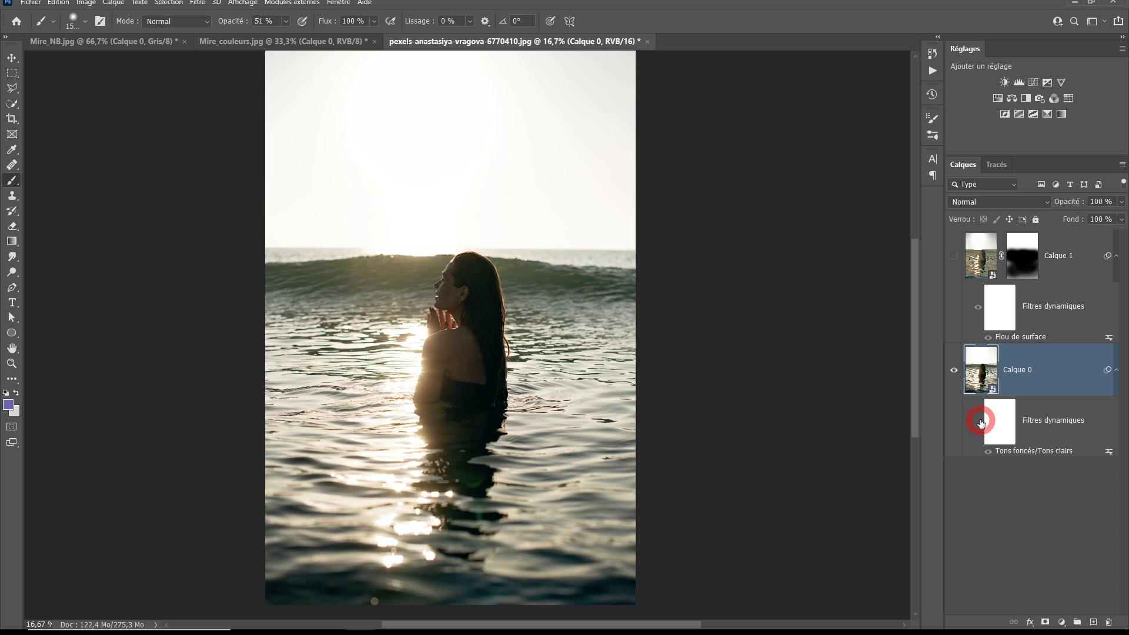
{"action": "left_click", "coordinate": [447, 126]}
{"action": "left_click", "coordinate": [422, 412]}
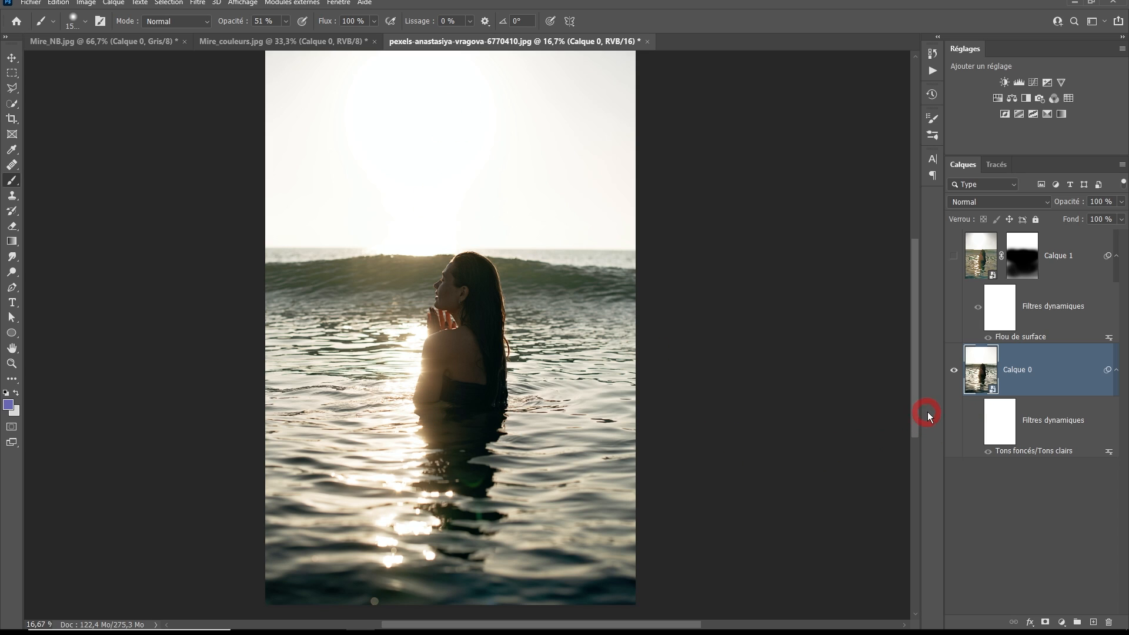
{"action": "left_click", "coordinate": [977, 421]}
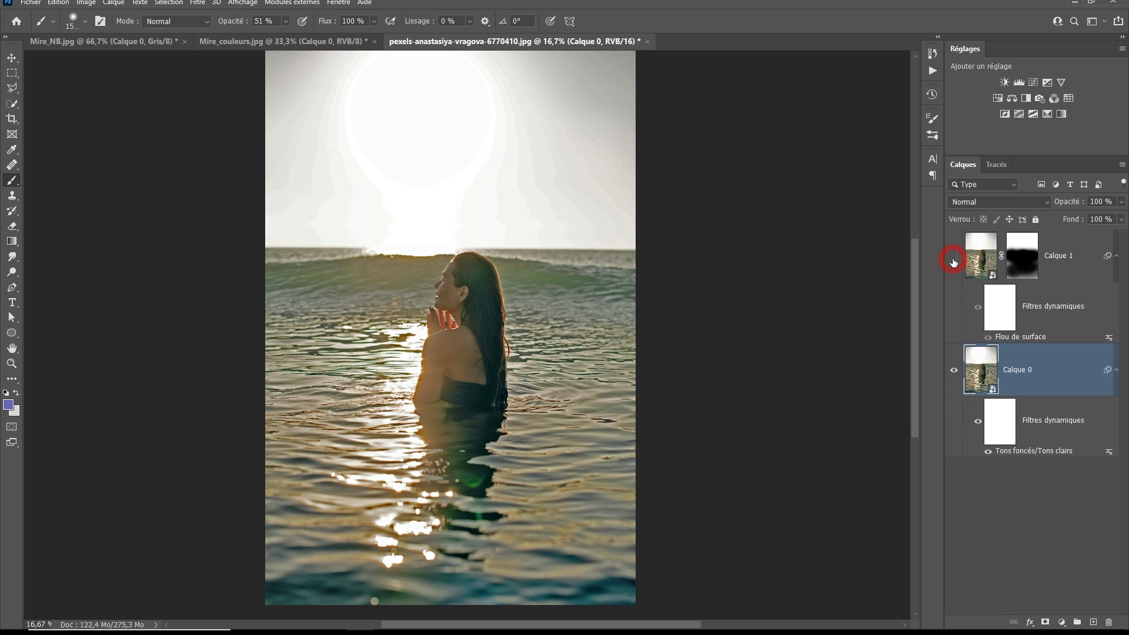
{"action": "left_click", "coordinate": [616, 297], "text": "alt"}
{"action": "left_click", "coordinate": [612, 299], "text": "ctrl"}
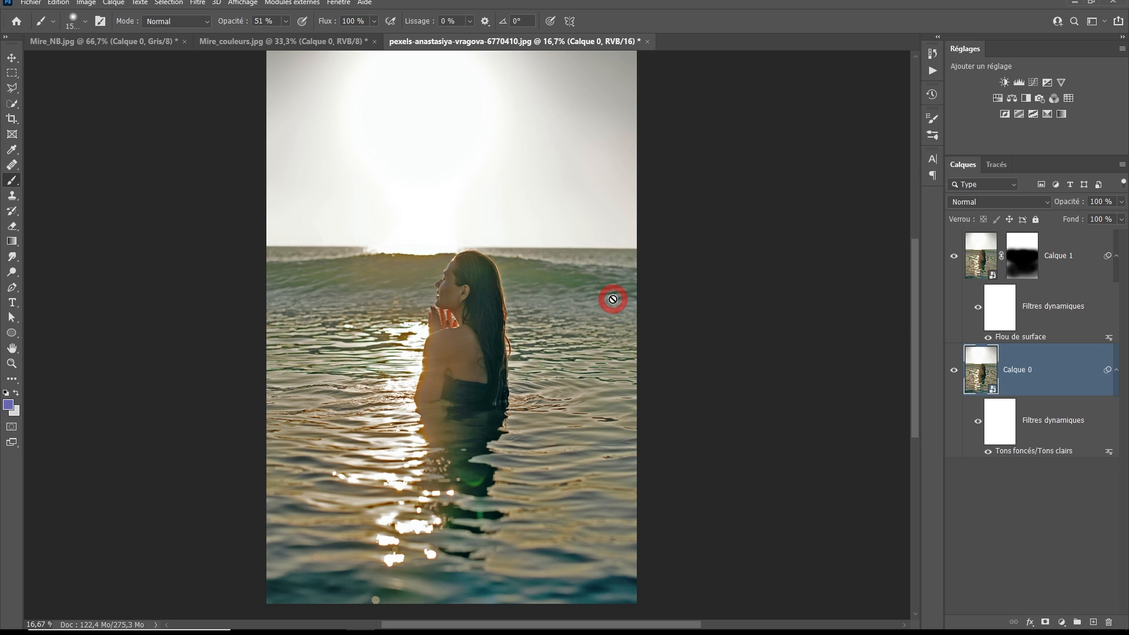
{"action": "left_click_drag", "start_coordinate": [612, 299], "coordinate": [574, 322]}
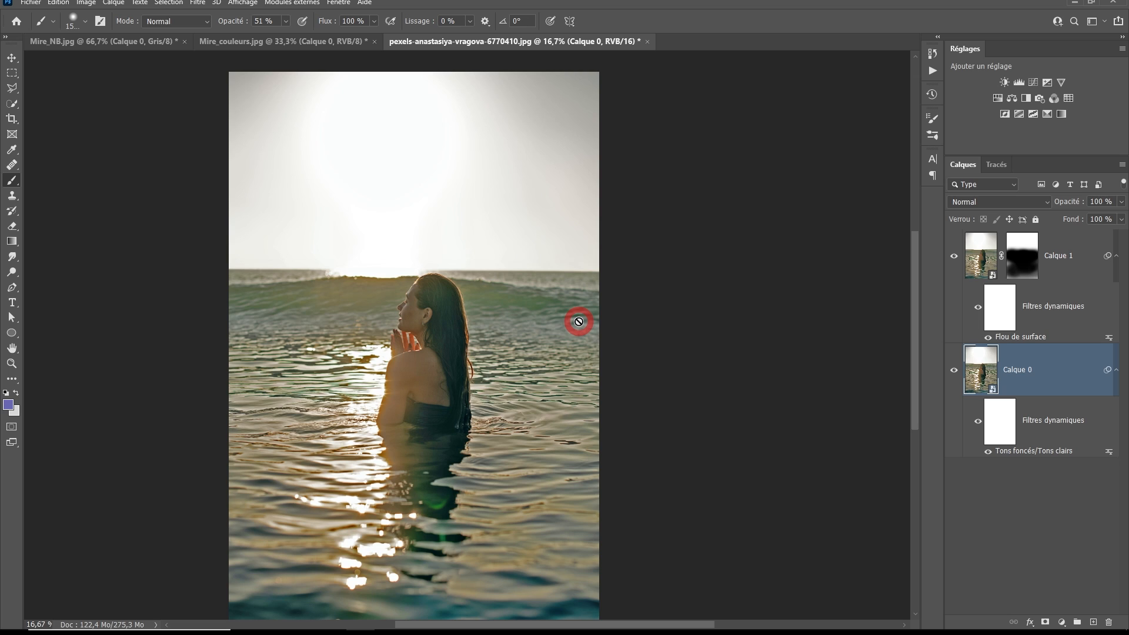